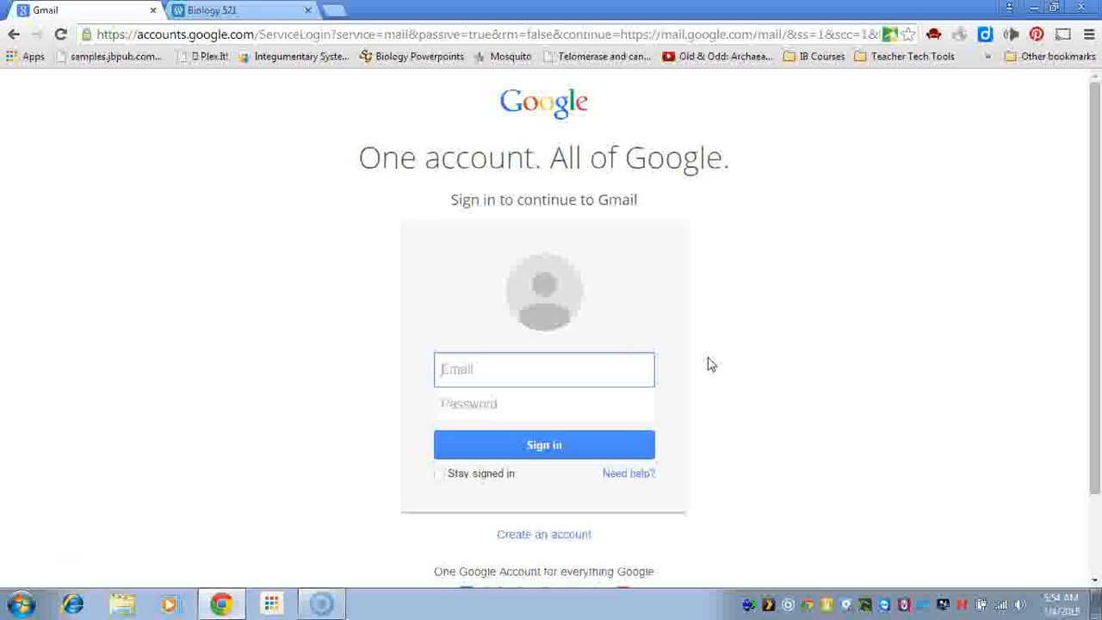
Sign in to Gmail with the account's email address and password
key(Tab)
text(••••••••••)
click(556, 444)
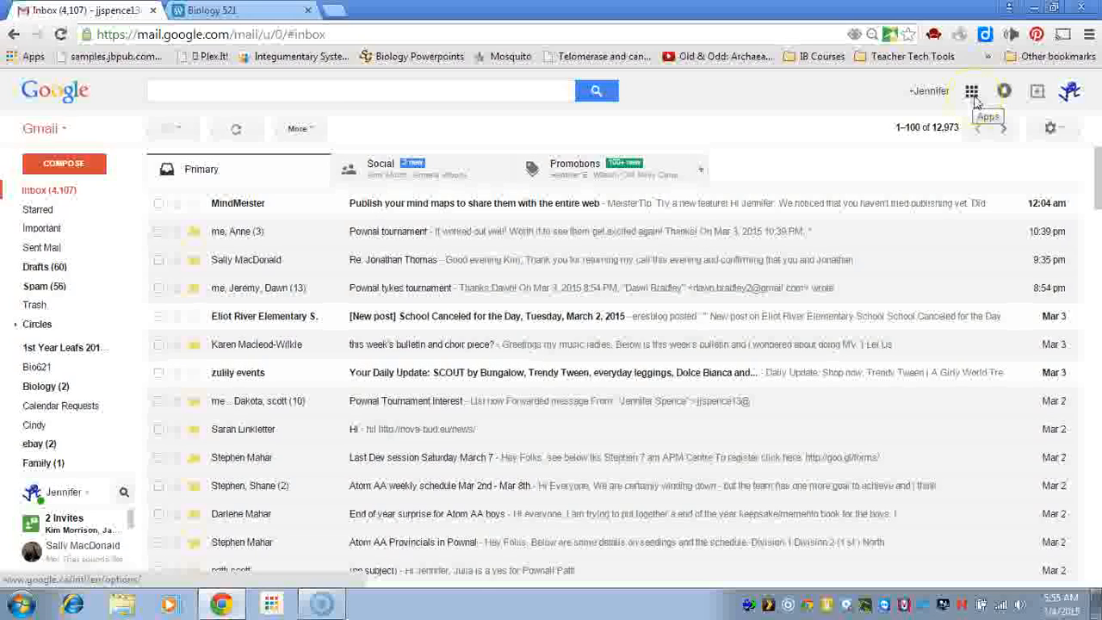
Open Google Drive from the Google apps grid
click(973, 94)
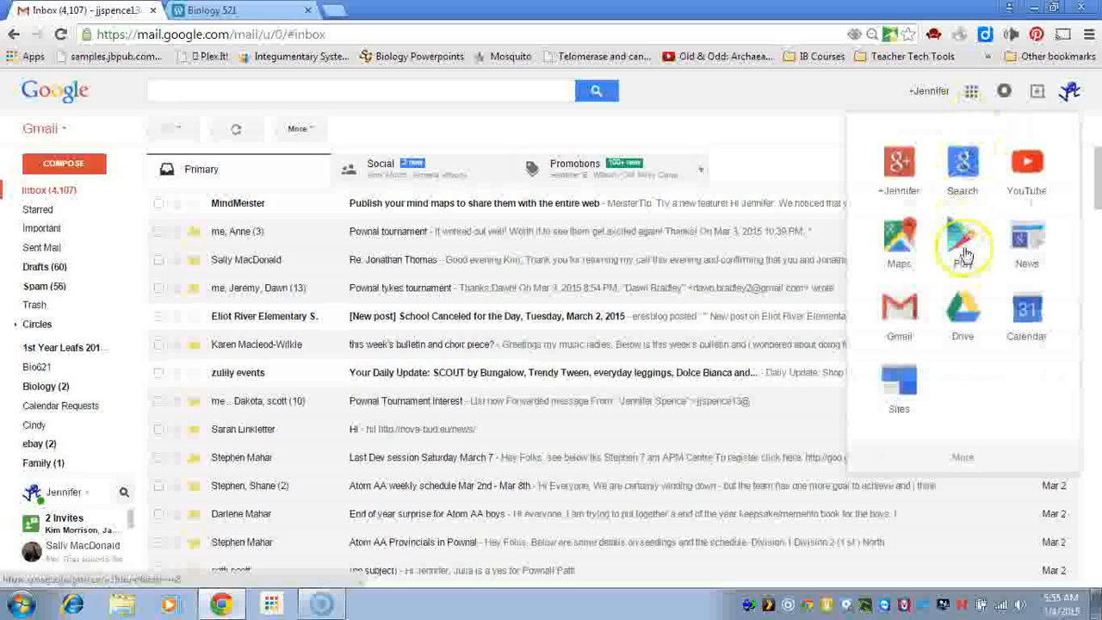
click(964, 317)
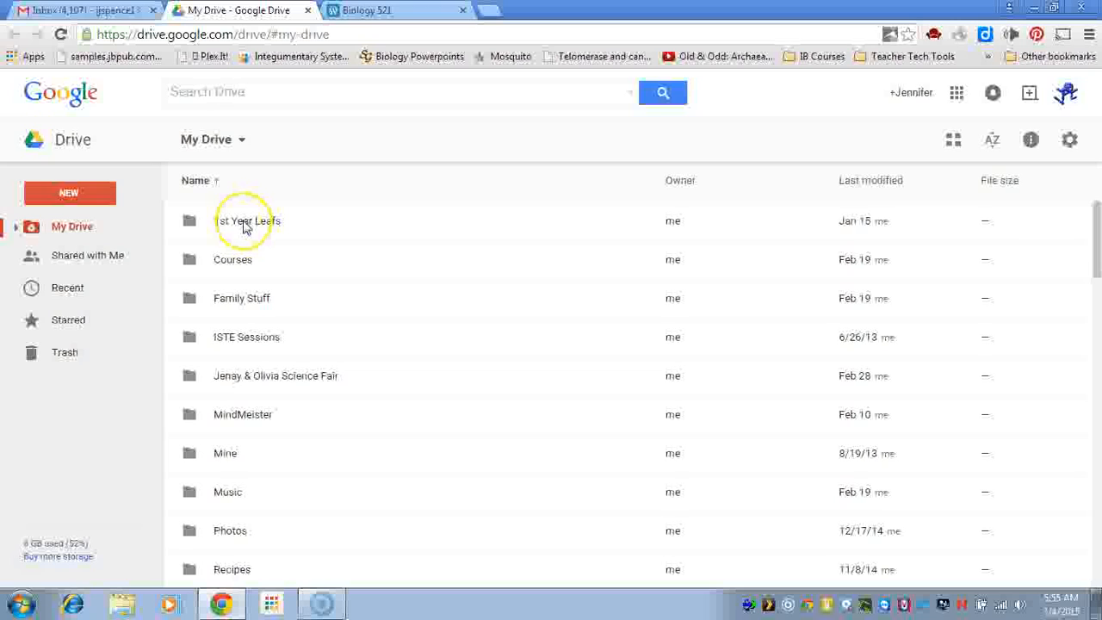
Create a new blank Google Docs document from Drive's NEW menu
click(89, 196)
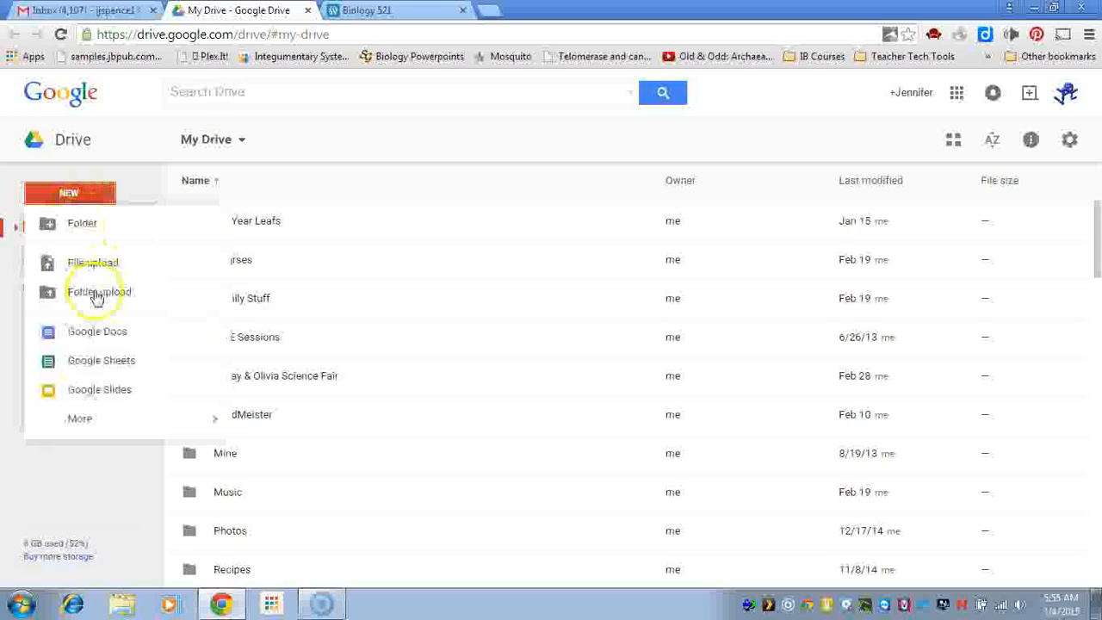
click(97, 333)
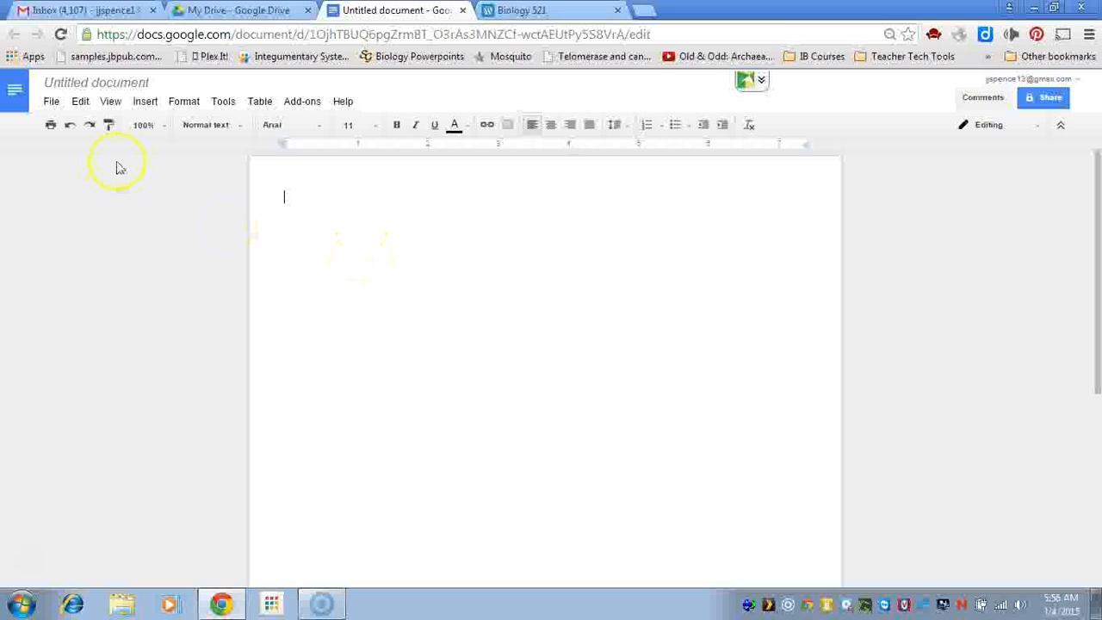
Rename the untitled document to 'Trial Document'
click(125, 86)
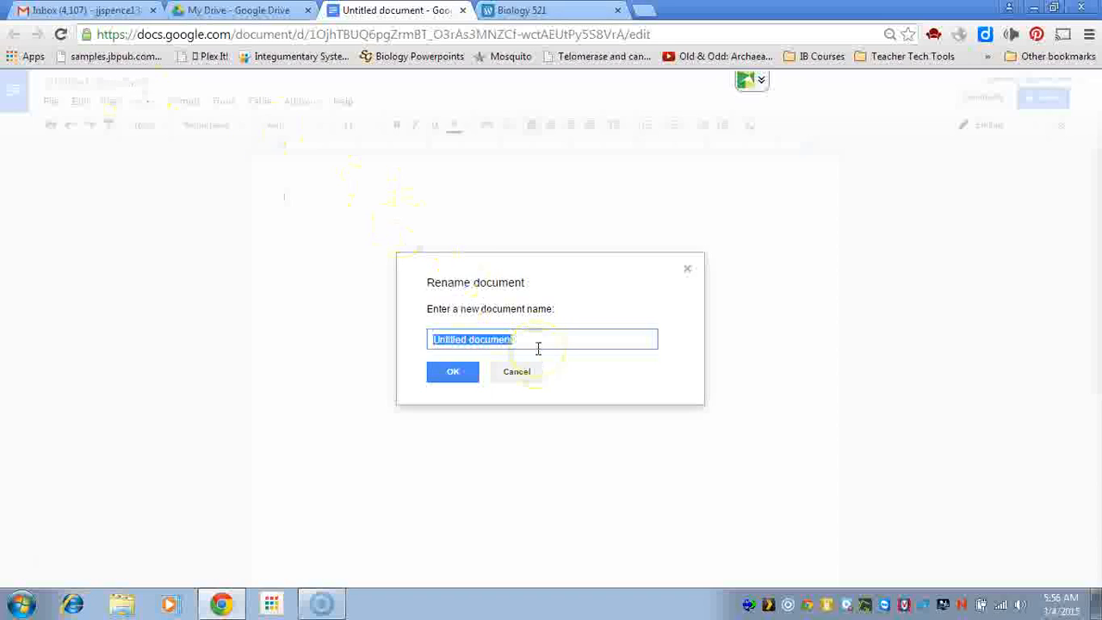
text(Tr)
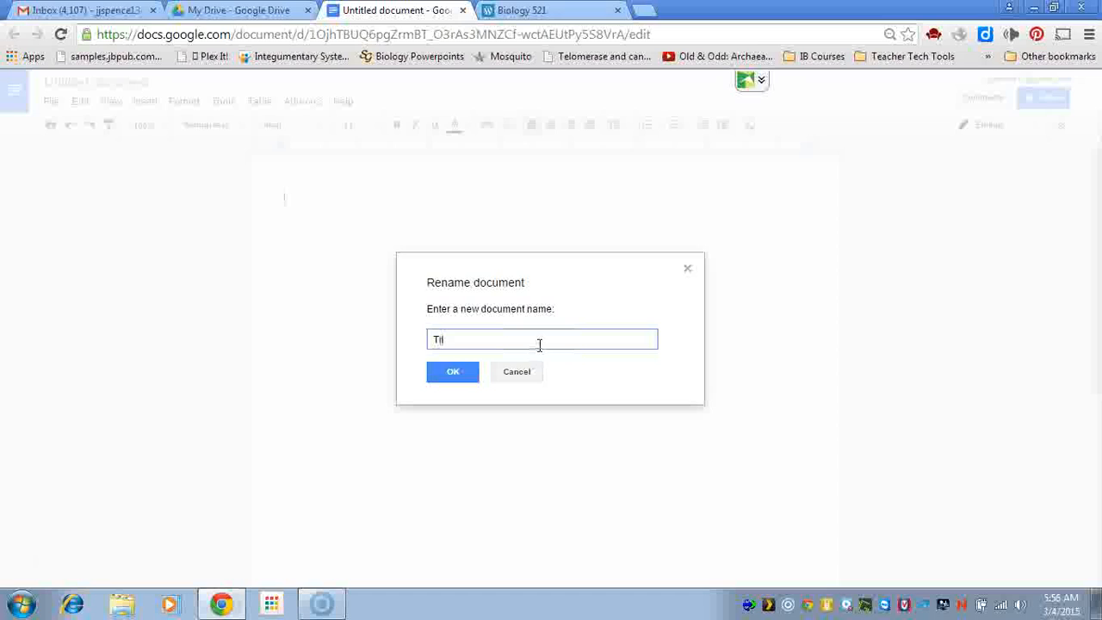
text(ial Document)
click(465, 372)
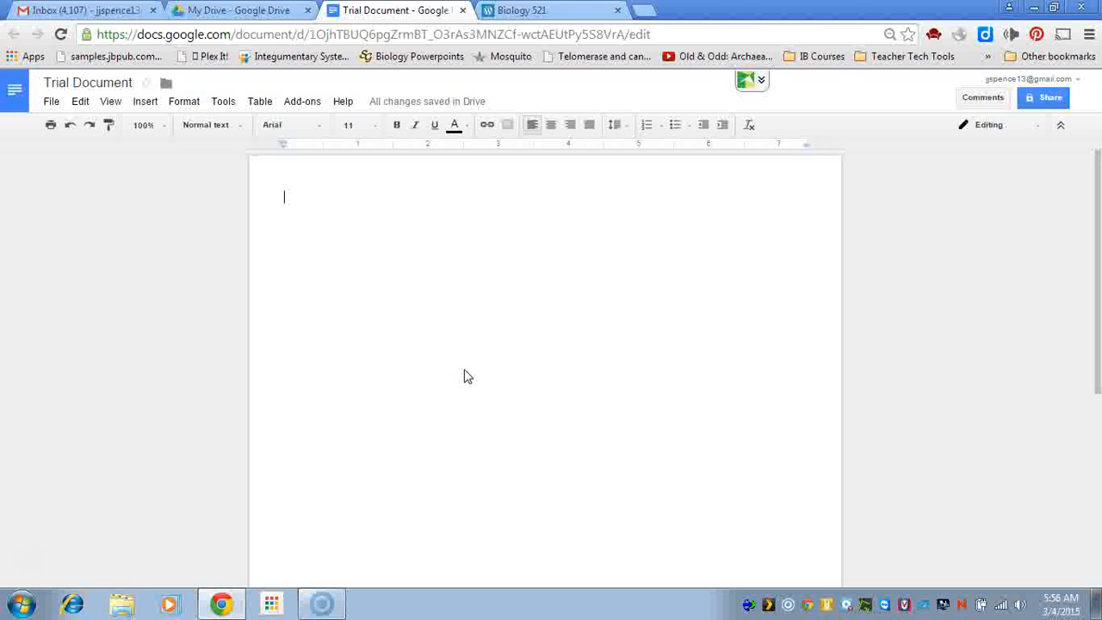
Type 'typing typing typing' on the document's first line
click(470, 224)
text(typing typing)
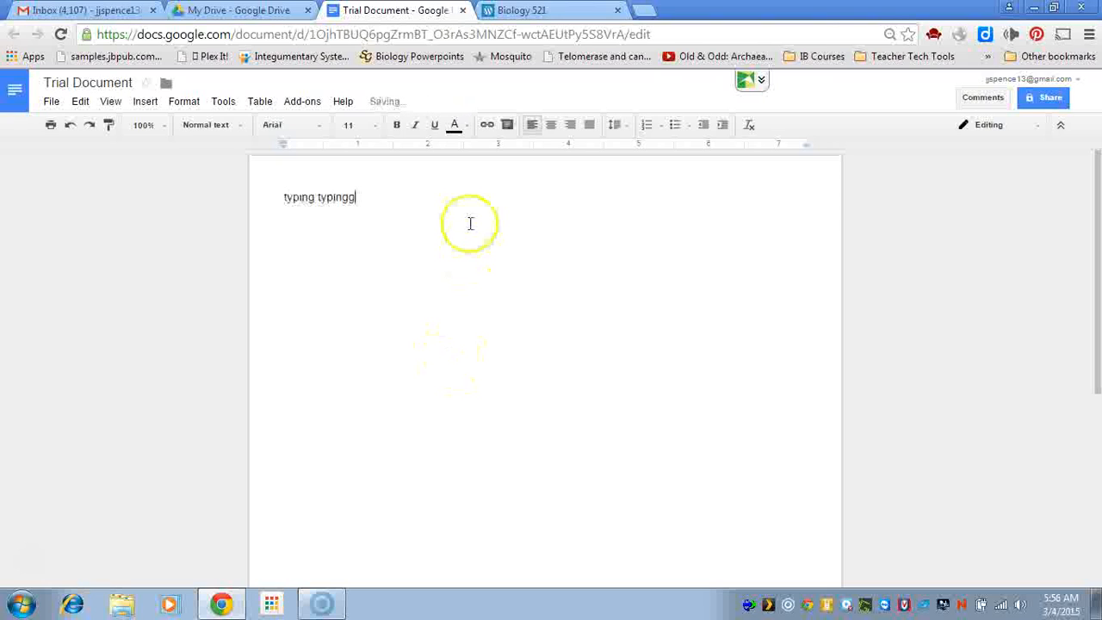
text( typing)
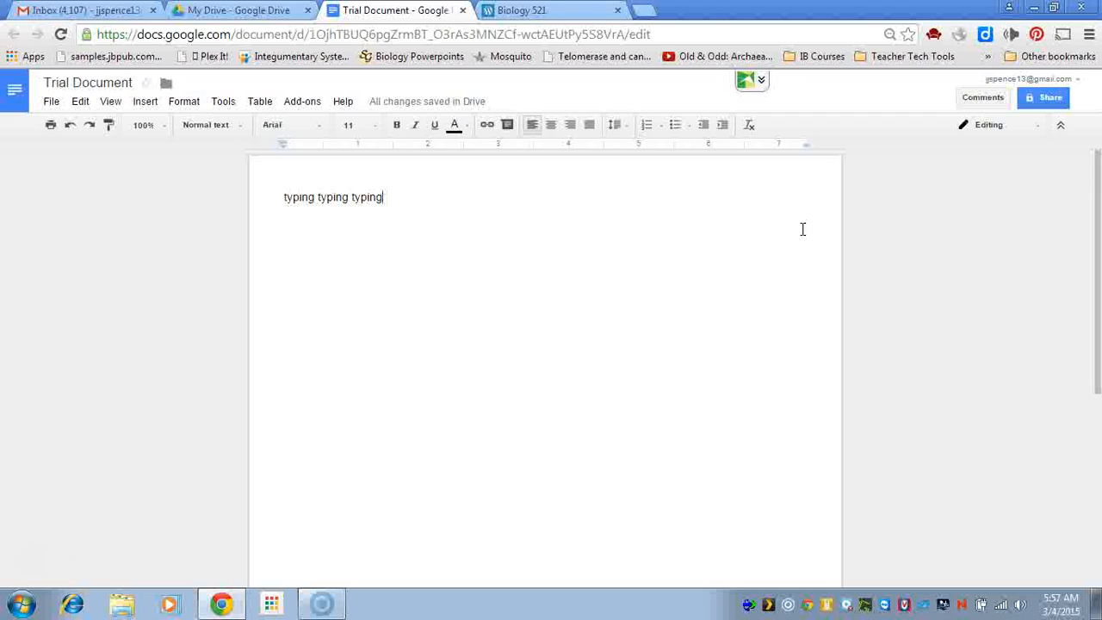
click(1050, 98)
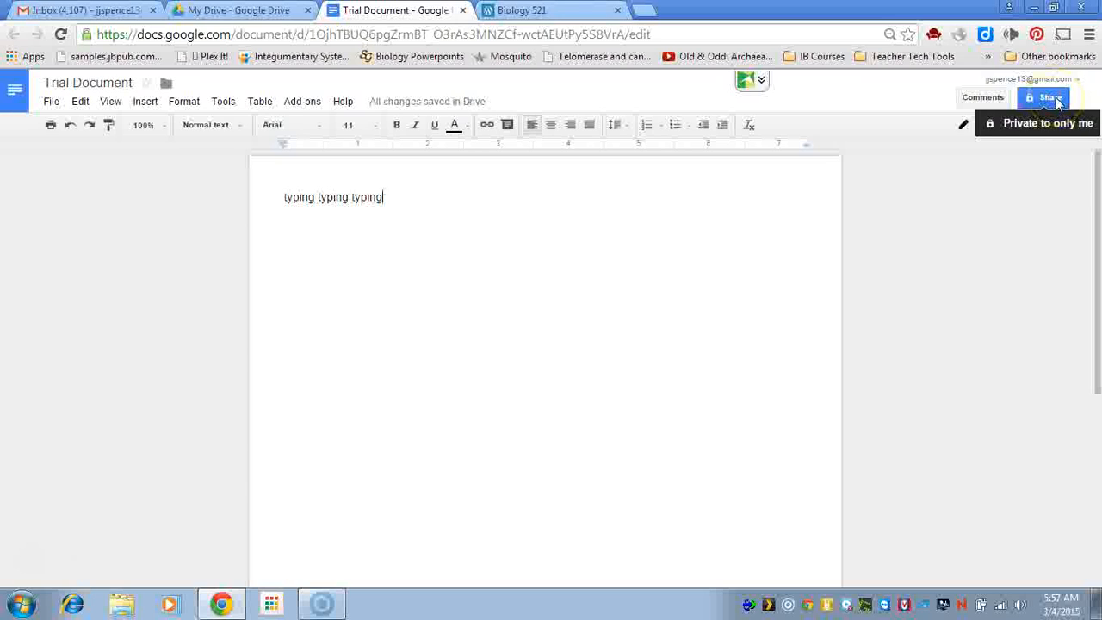
Add the suggested contact as a recipient in the Share dialog
click(1058, 101)
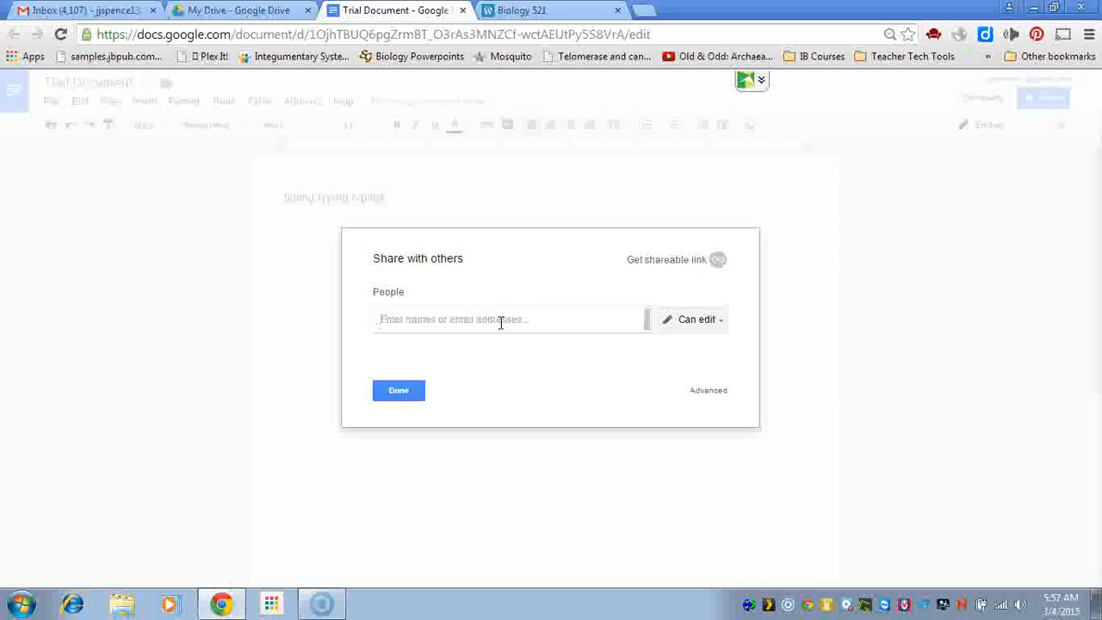
text(d)
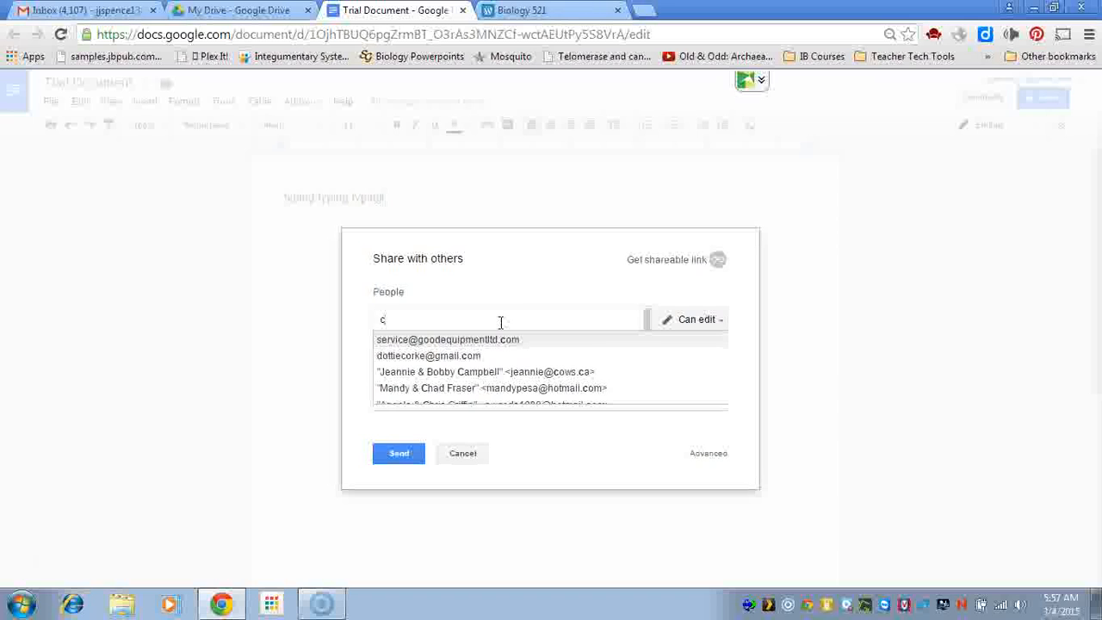
text(m)
click(495, 326)
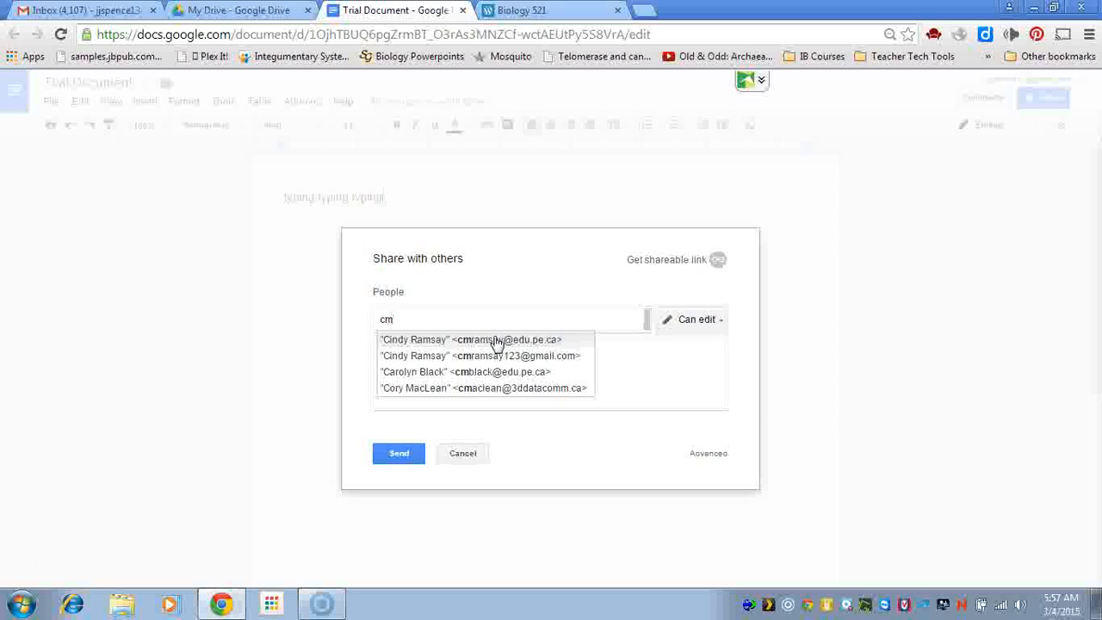
click(495, 358)
click(681, 372)
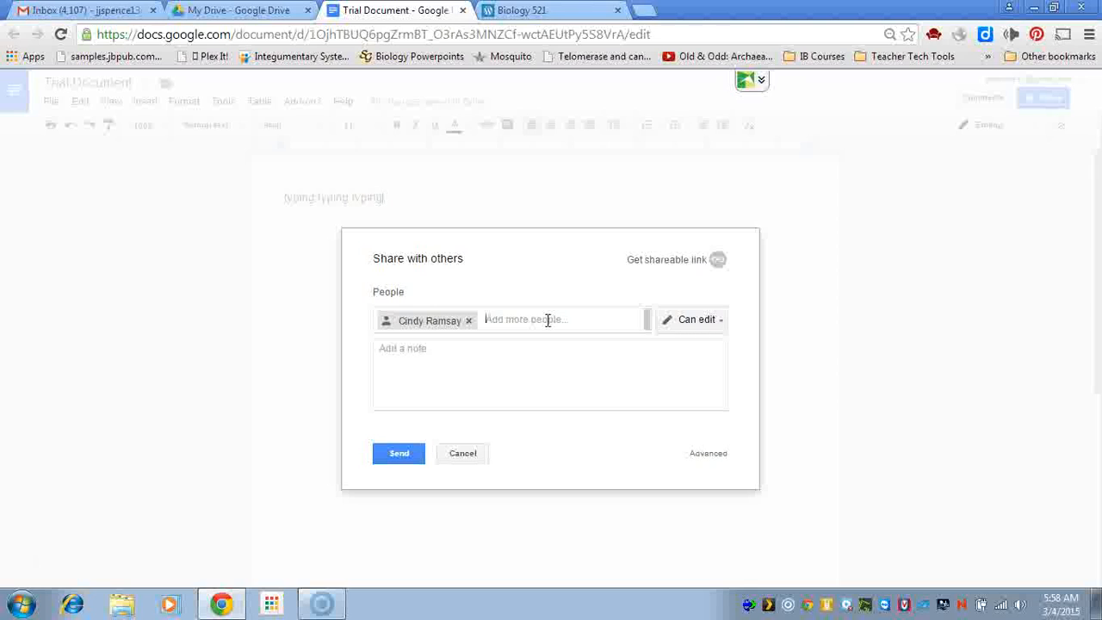
Keep the recipient's access level at Can edit
click(722, 324)
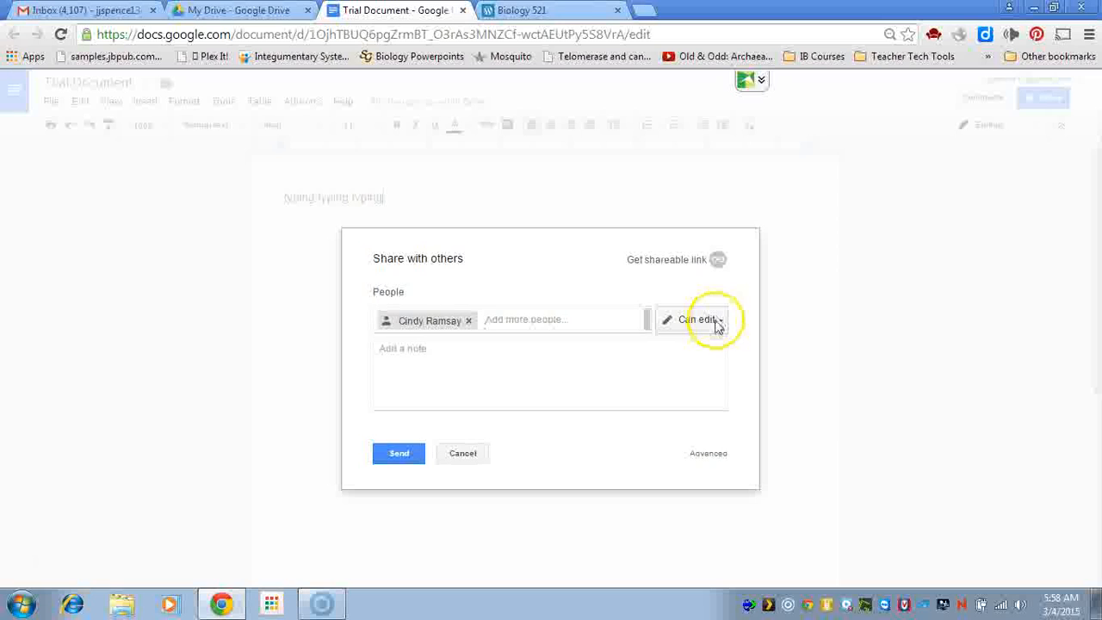
click(719, 326)
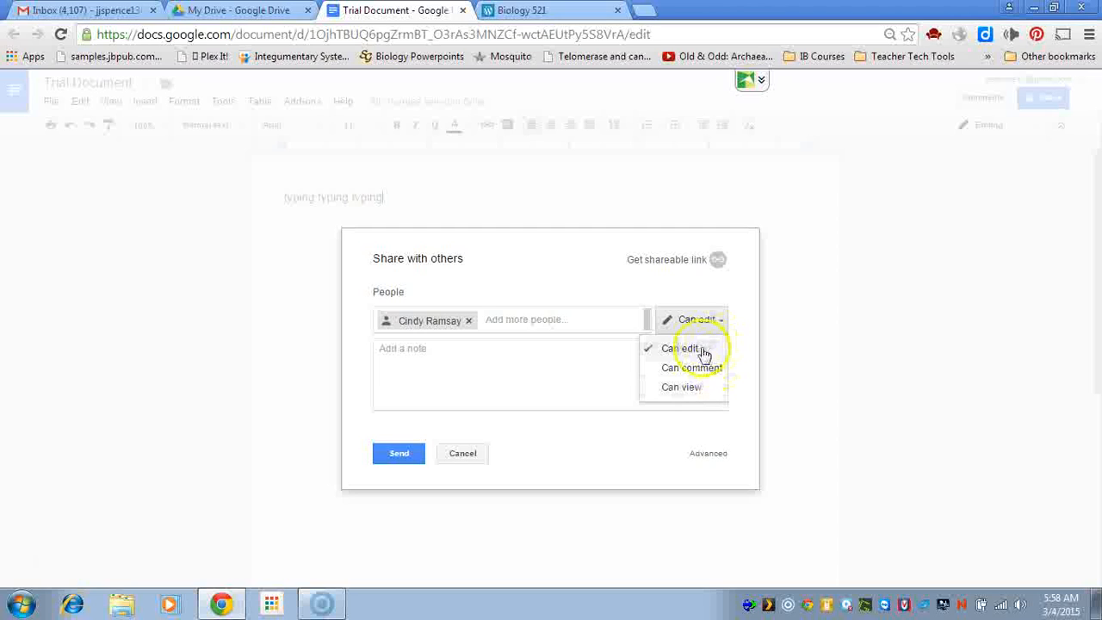
click(703, 351)
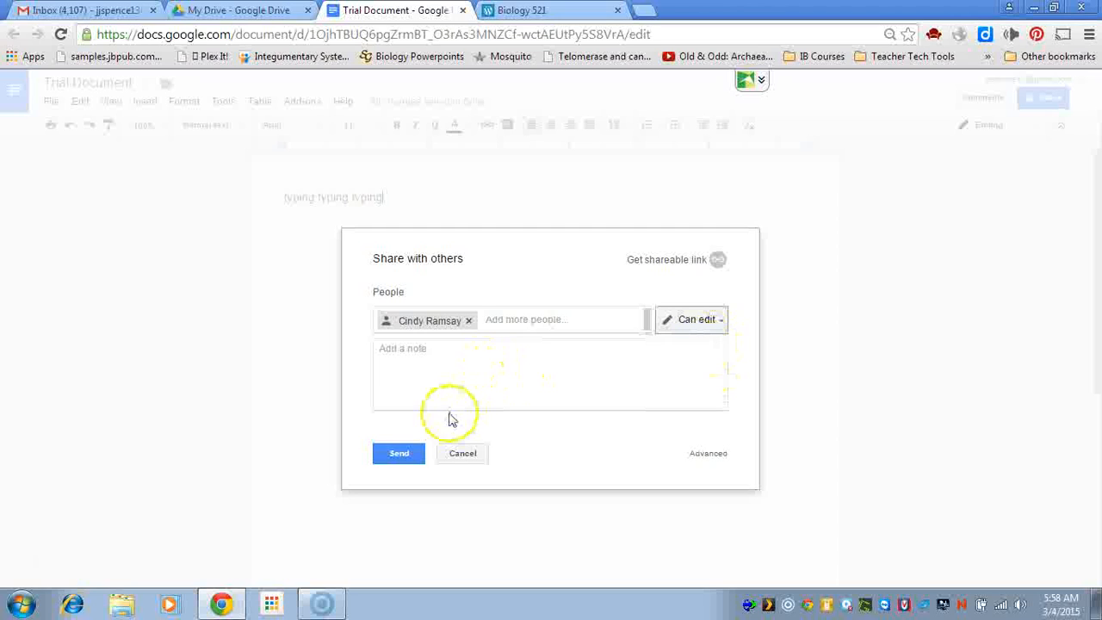
Write an invitation note saying the share is a demo, fixing a typo
click(407, 365)
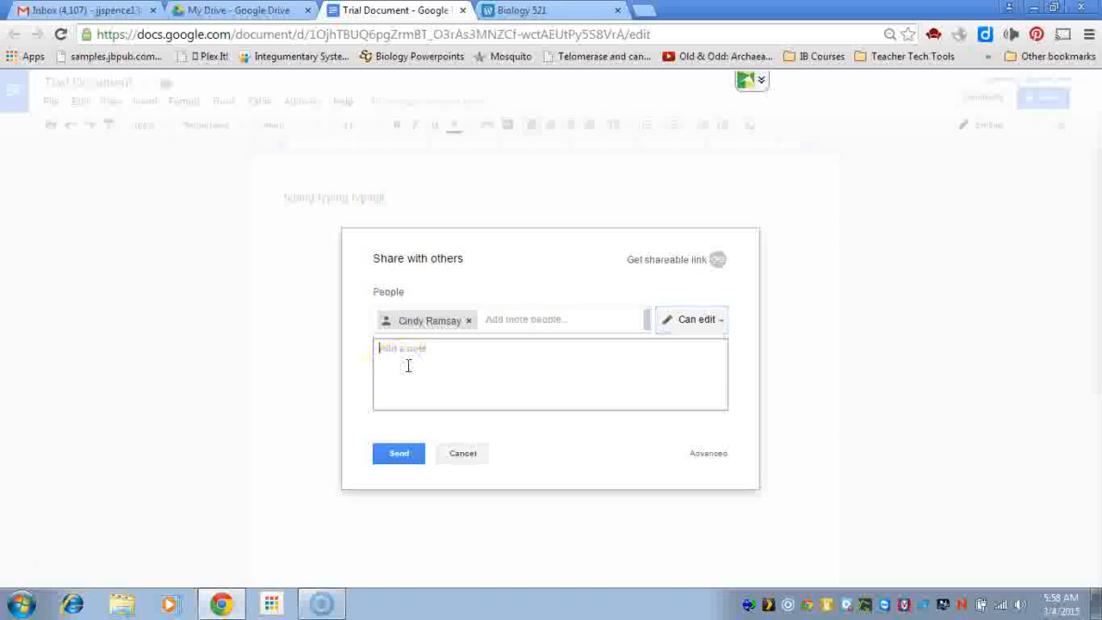
text(This)
click(399, 368)
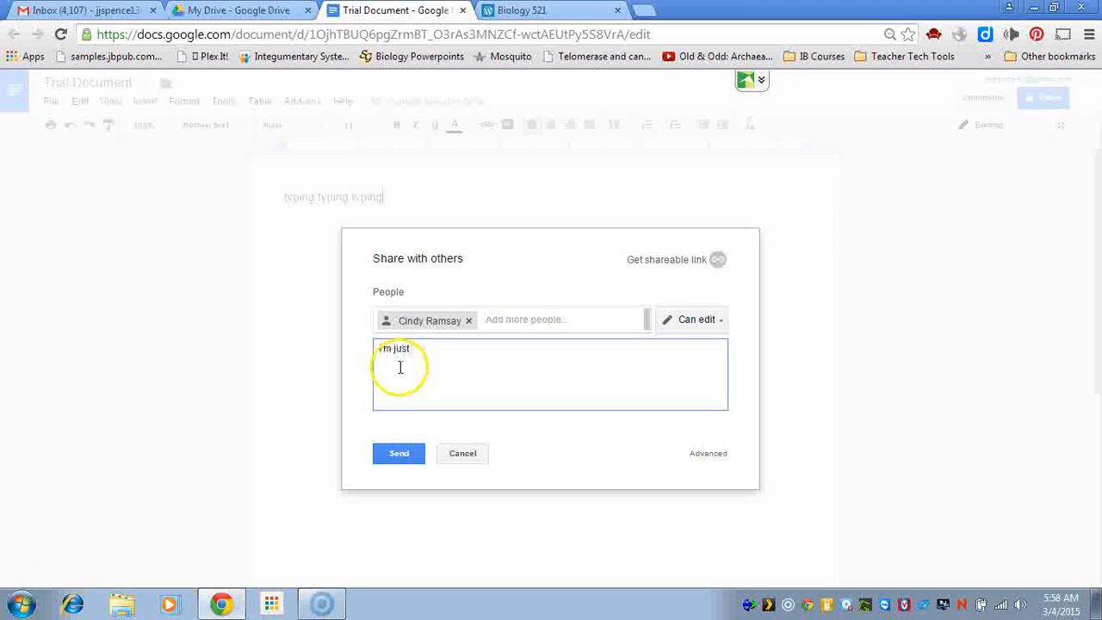
text(of how to share!)
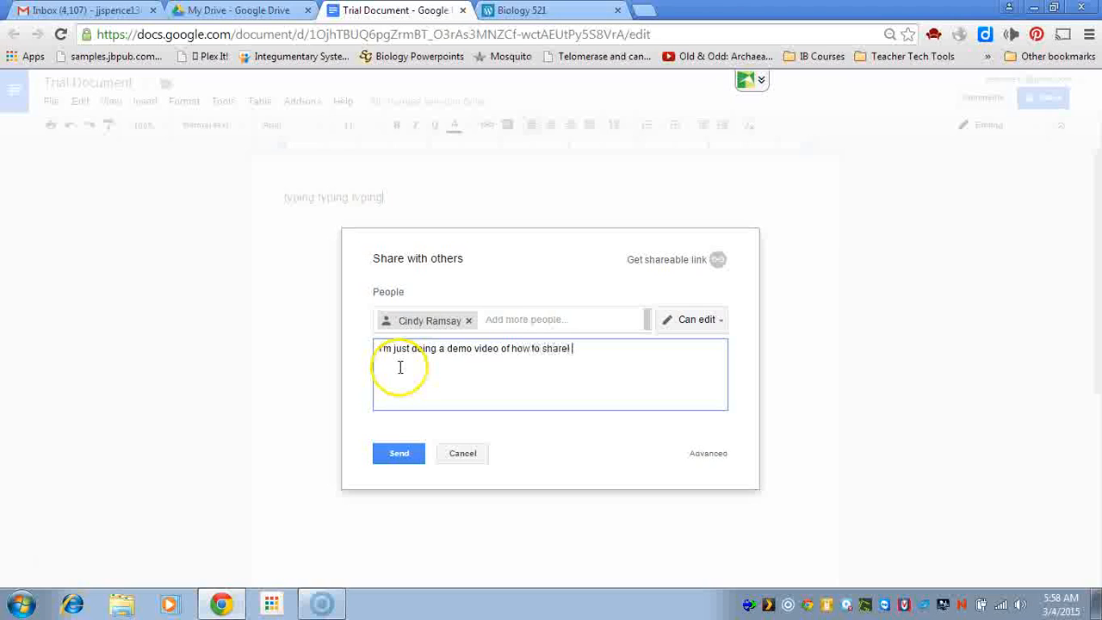
text(ase)
click(399, 367)
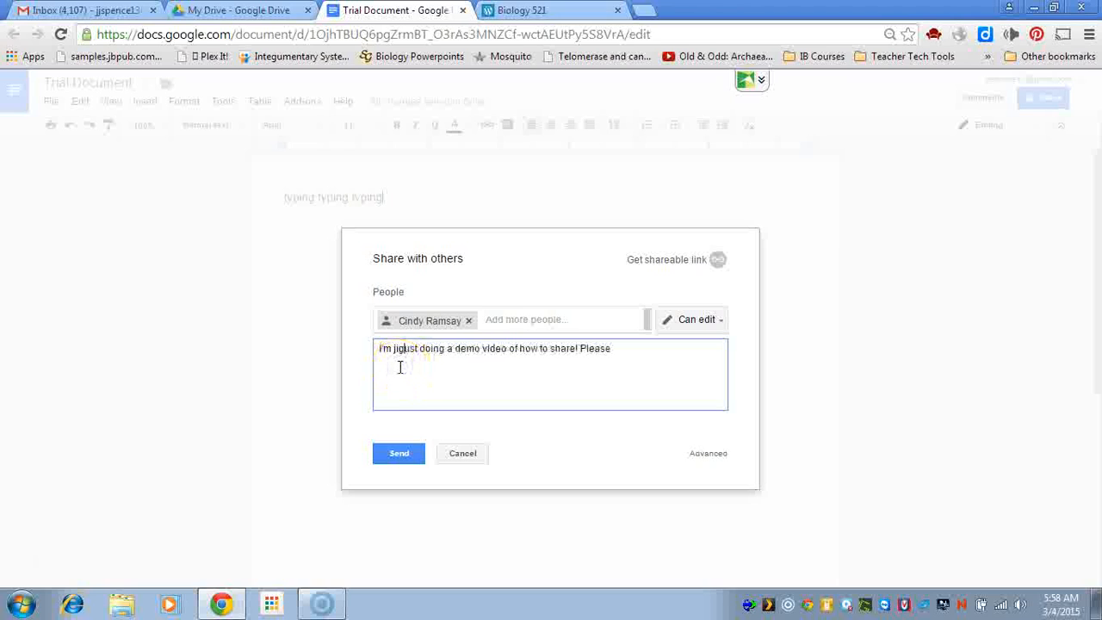
key(BackSpace)
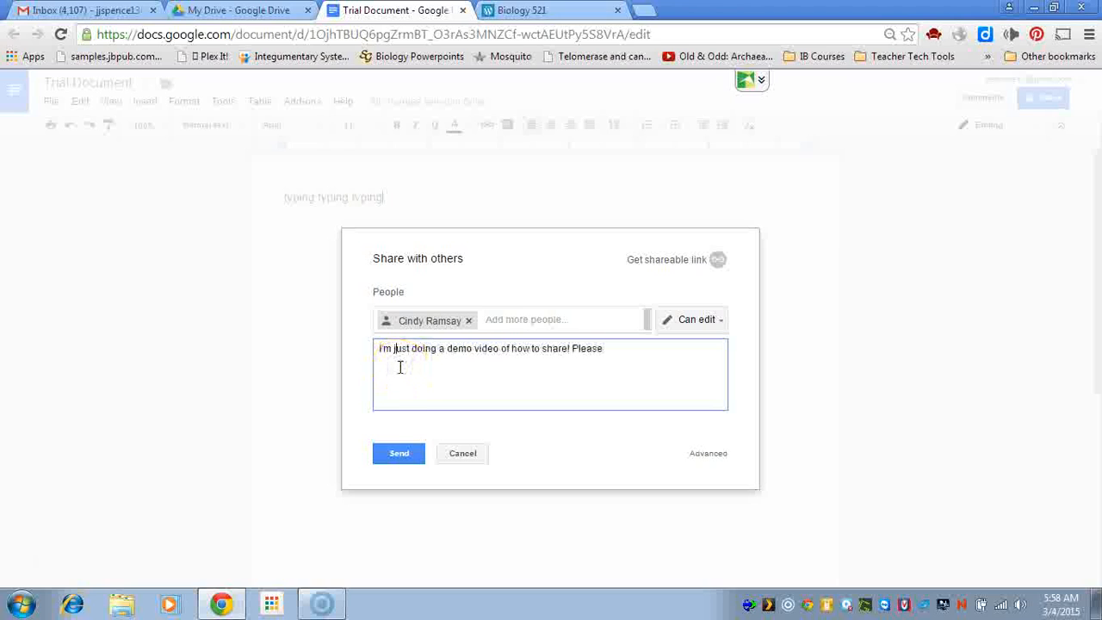
click(623, 351)
text(i)
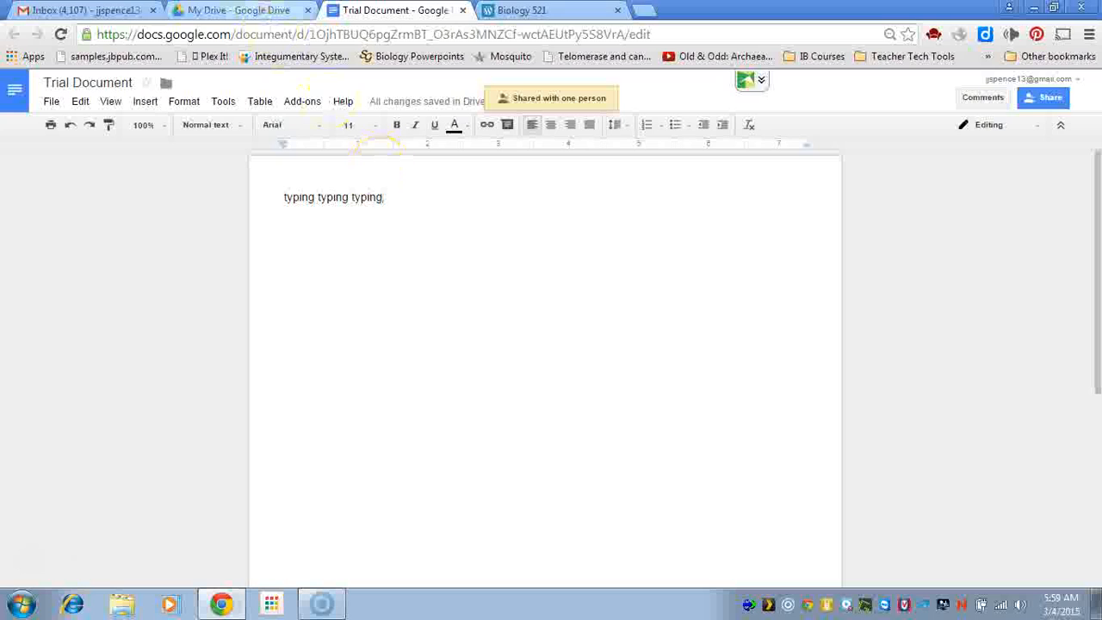
click(247, 12)
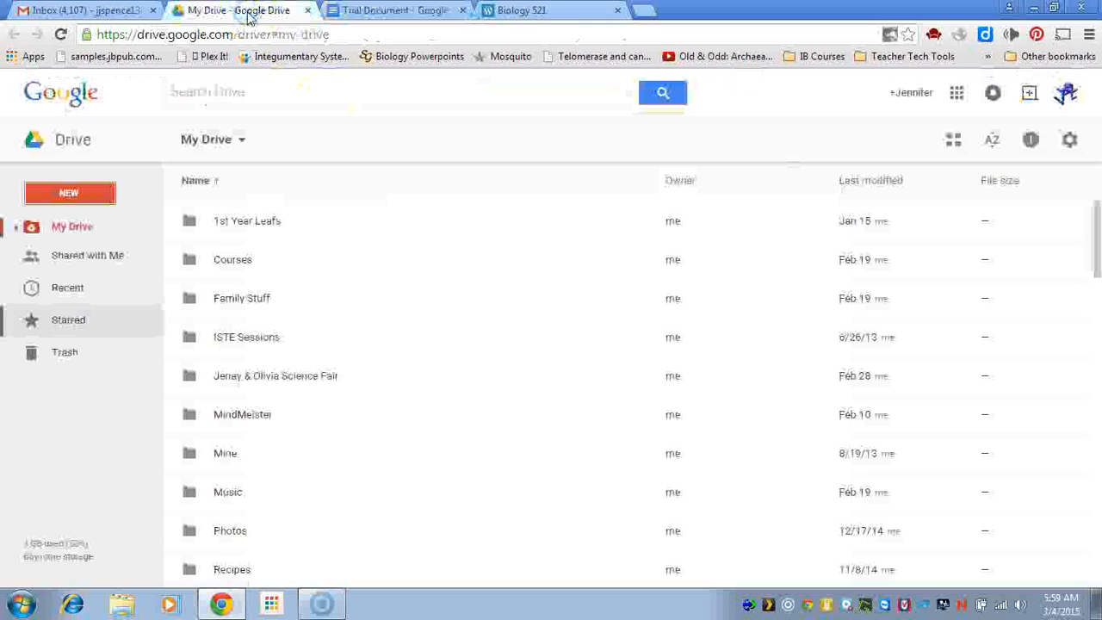
click(74, 264)
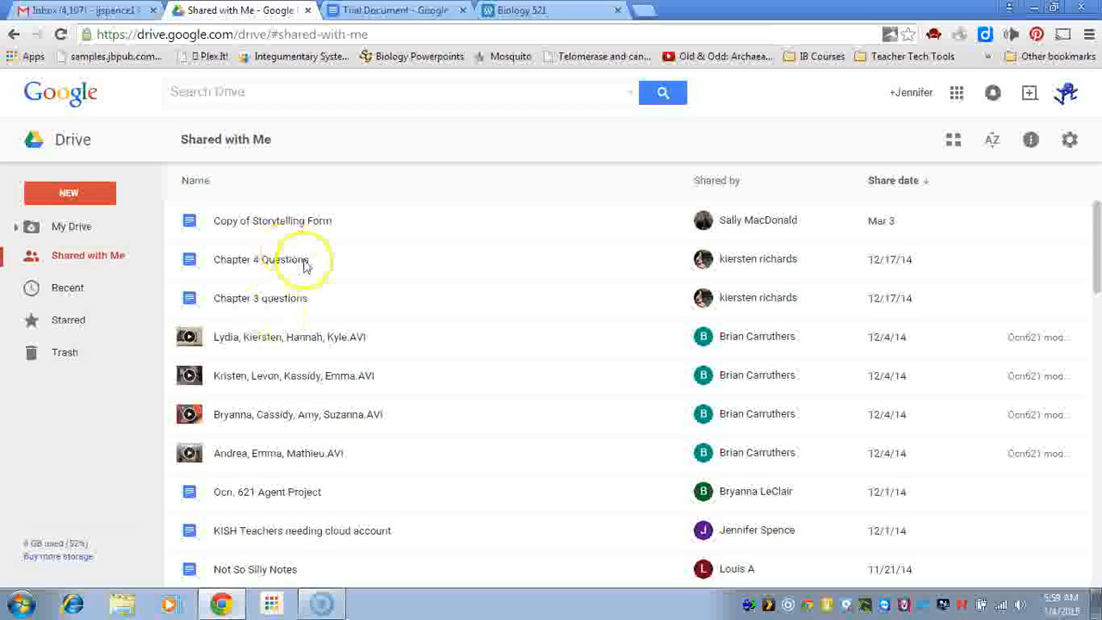
click(395, 13)
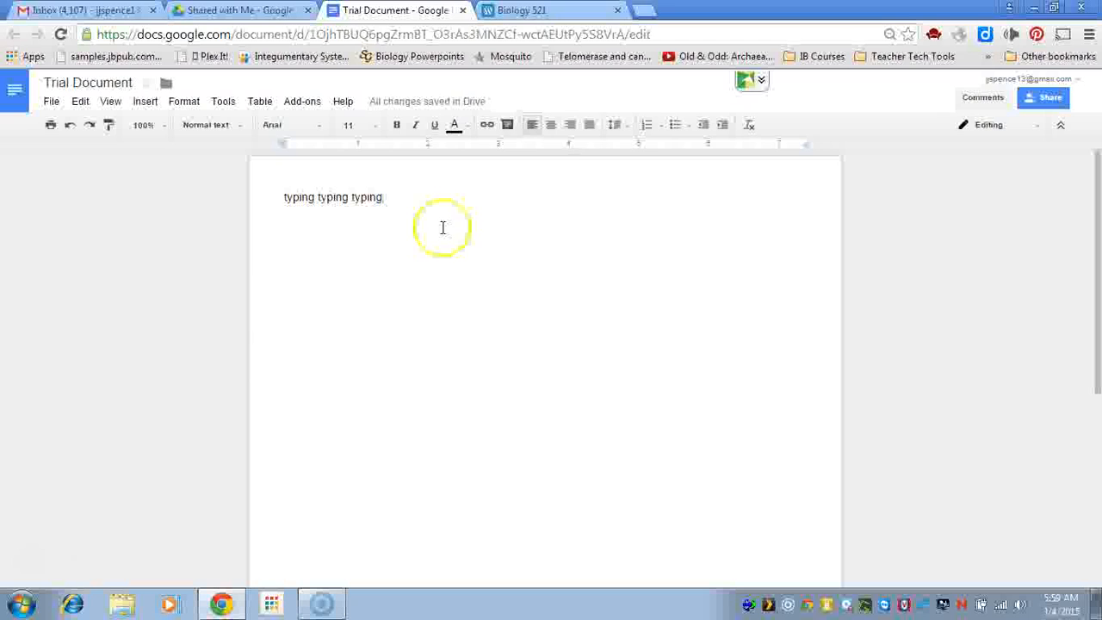
Add a new line and switch Trial Document from Editing to Suggesting mode
key(Return)
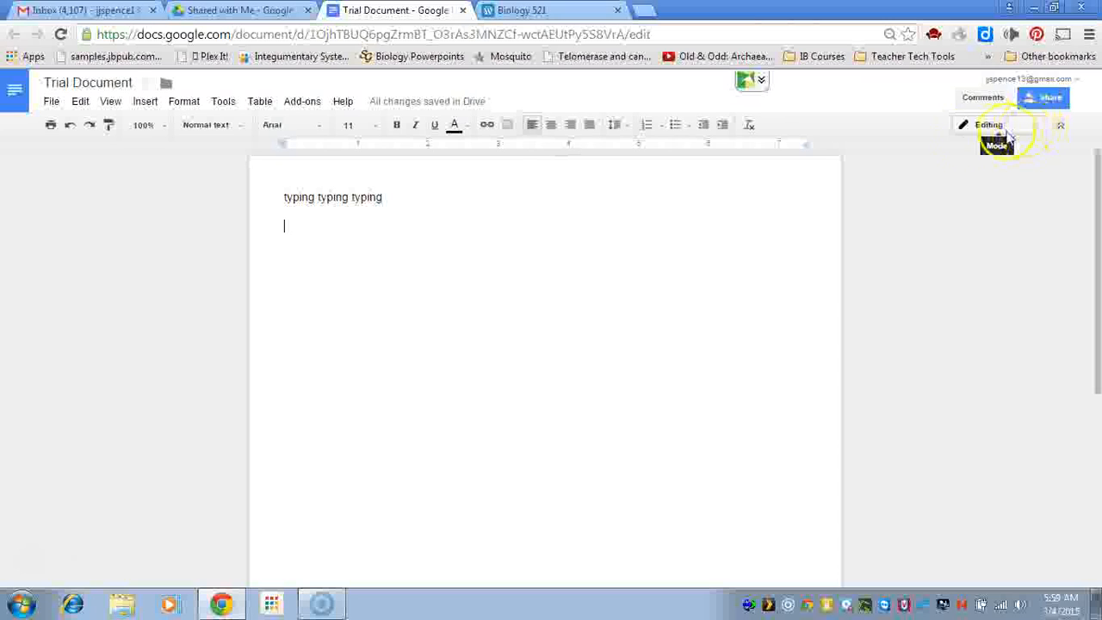
click(1039, 137)
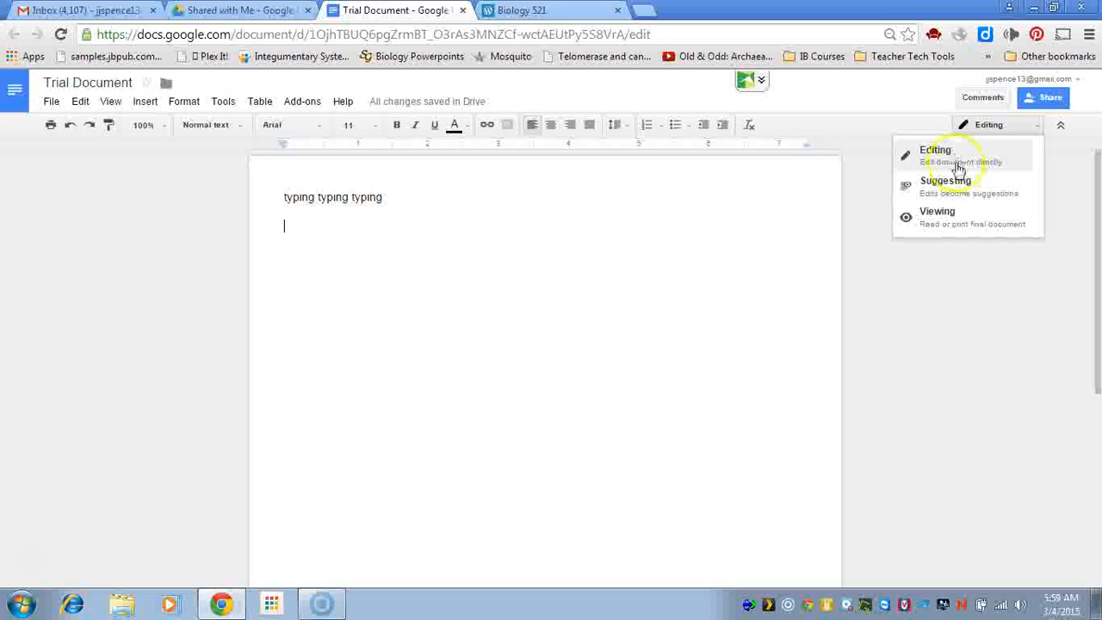
click(960, 191)
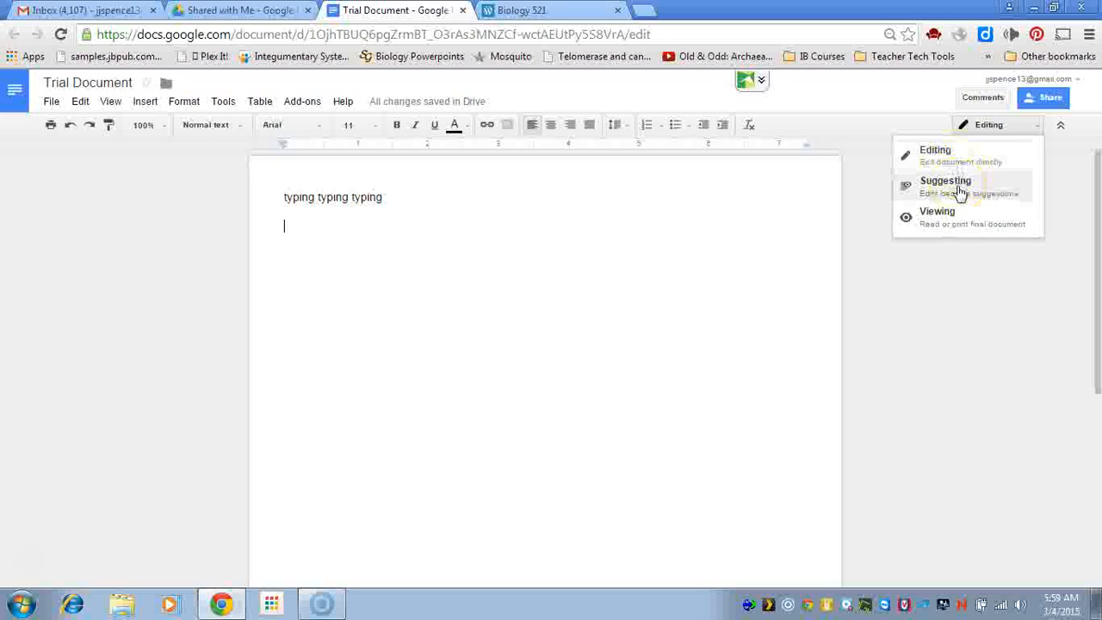
click(960, 191)
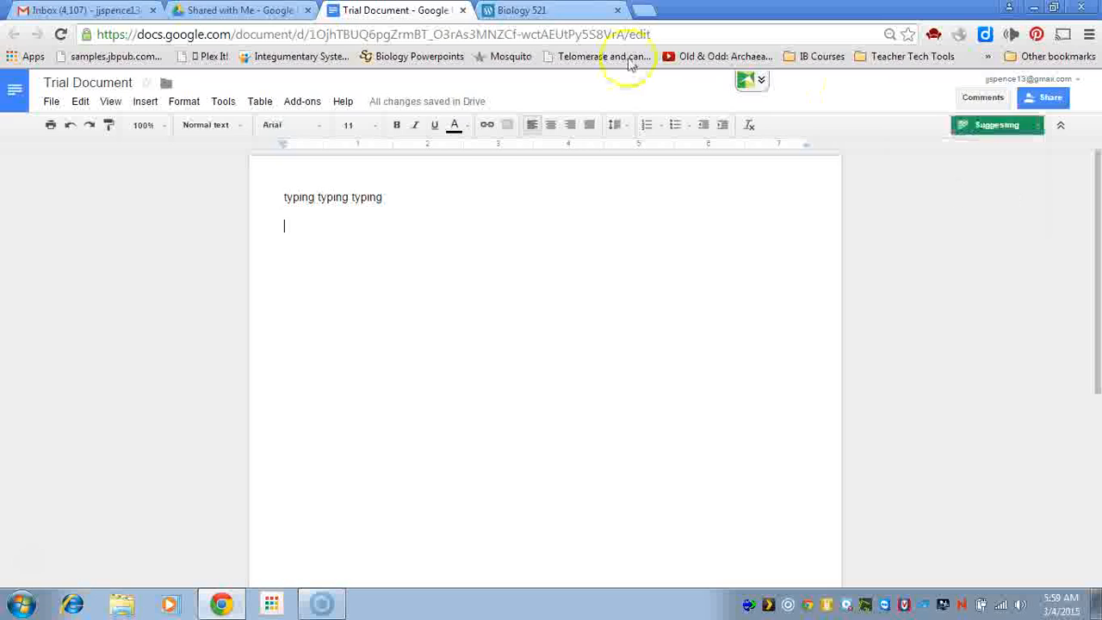
Suggest 'maybe we could try using proper English' after 'typing typing typing'
double_click(341, 197)
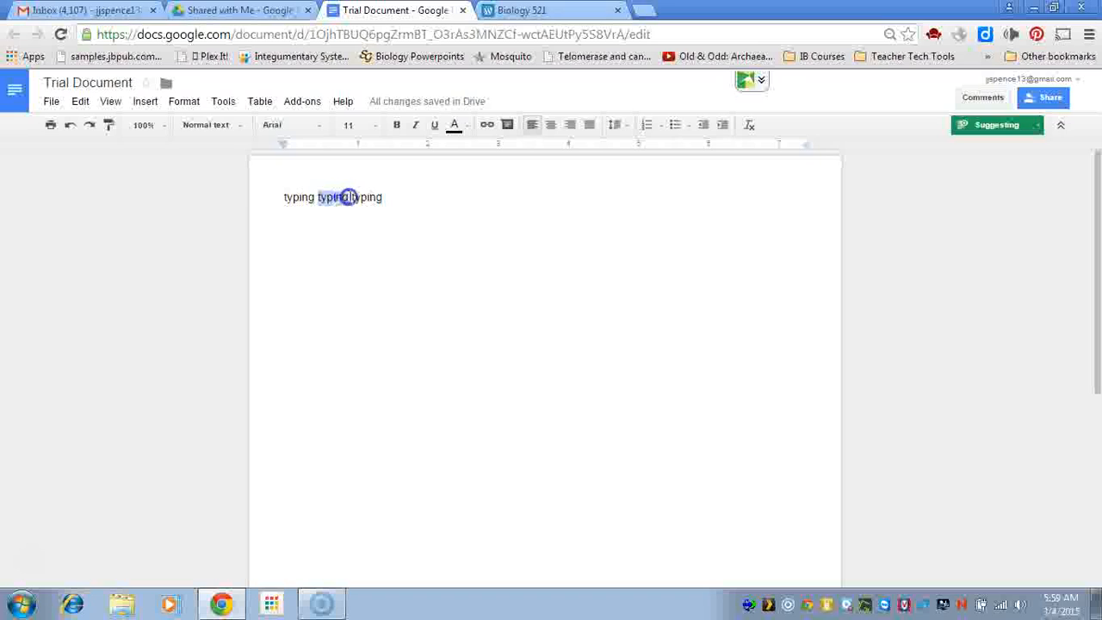
click(399, 200)
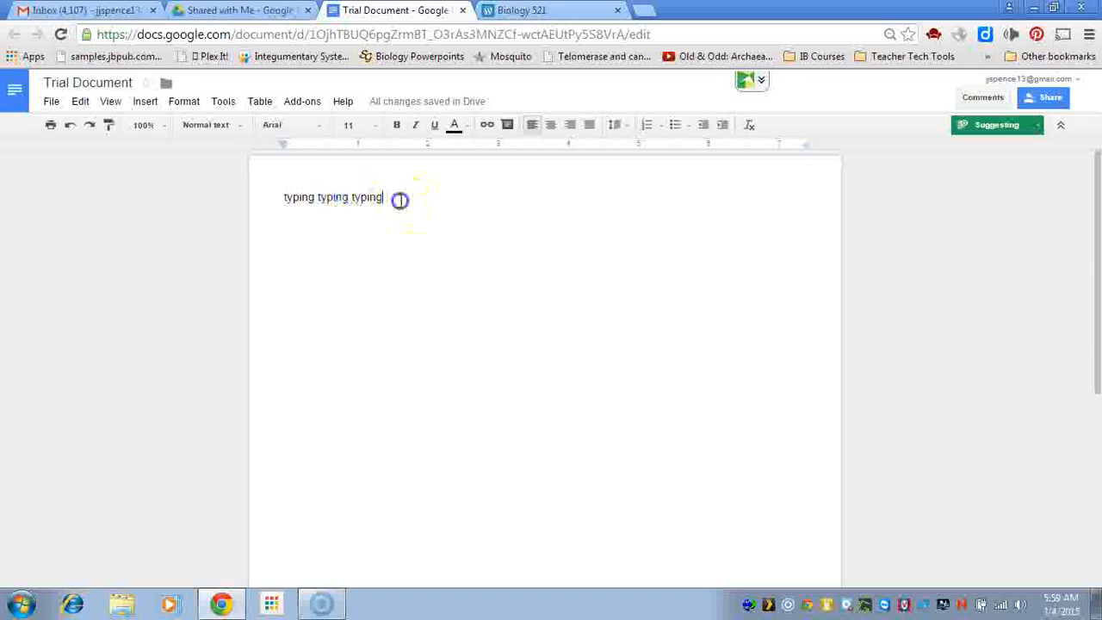
text(maybe we could try)
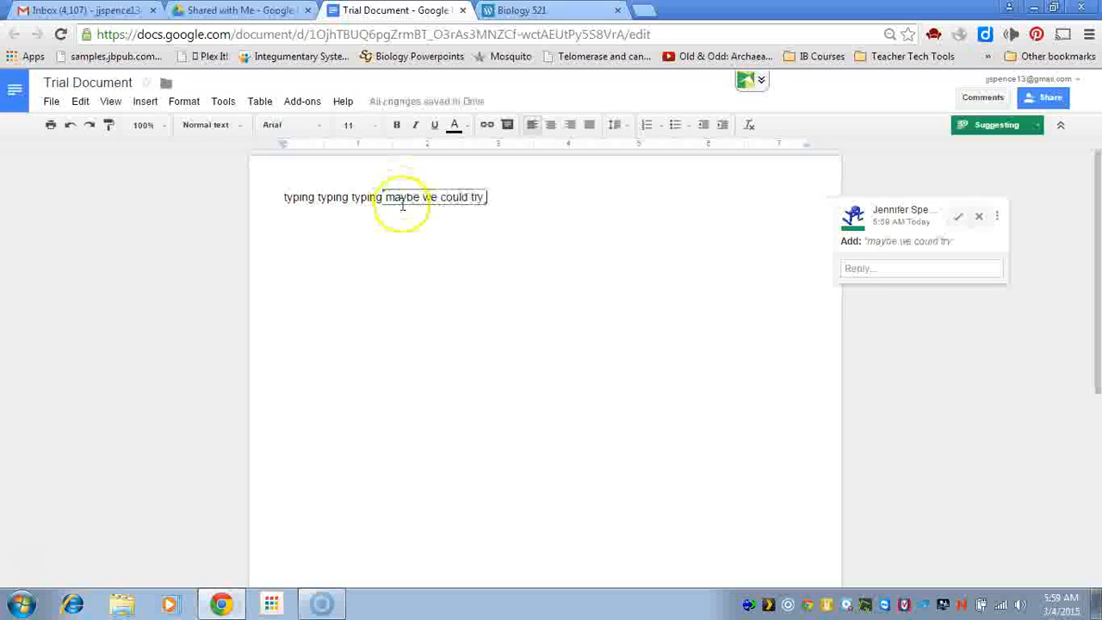
text( using proper English!)
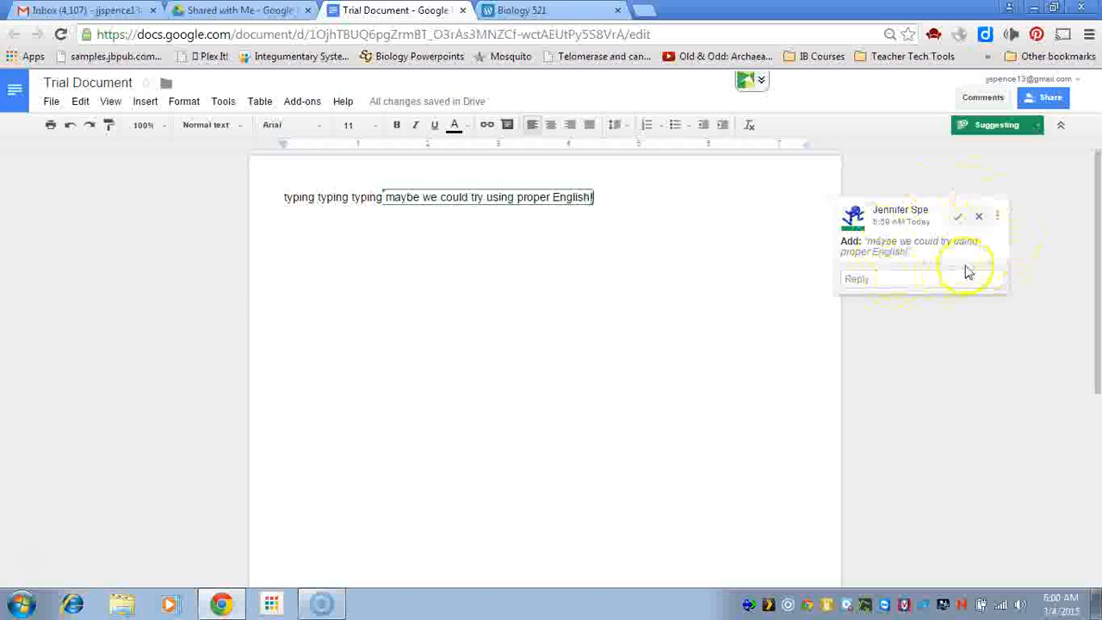
Post the reply 'I like that idea!' on the suggestion card
click(868, 281)
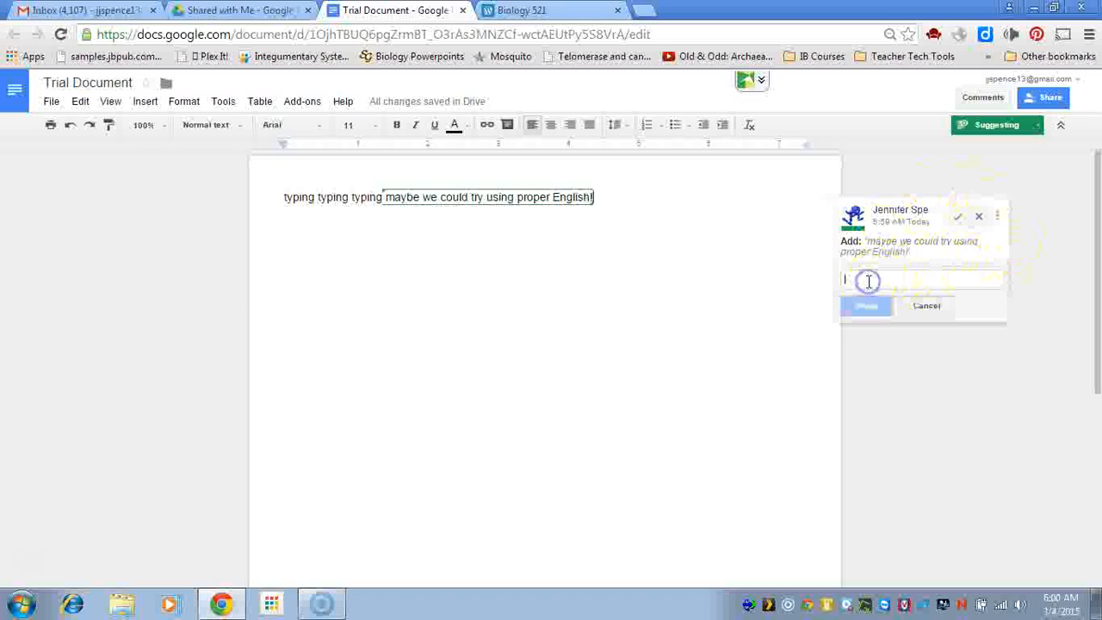
text(I'll)
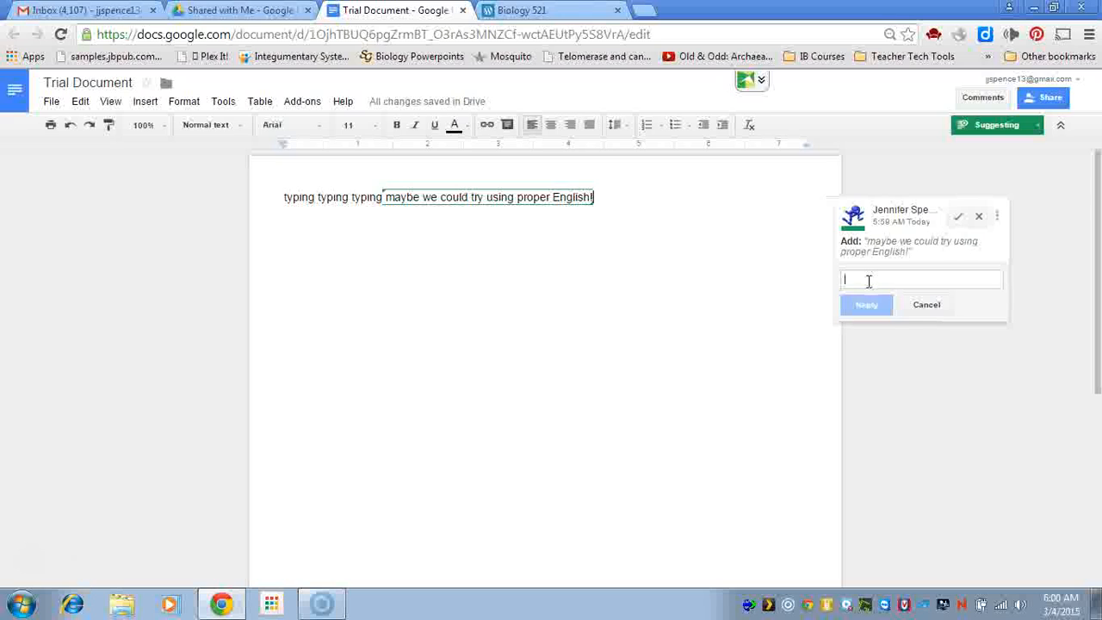
text( that idea!)
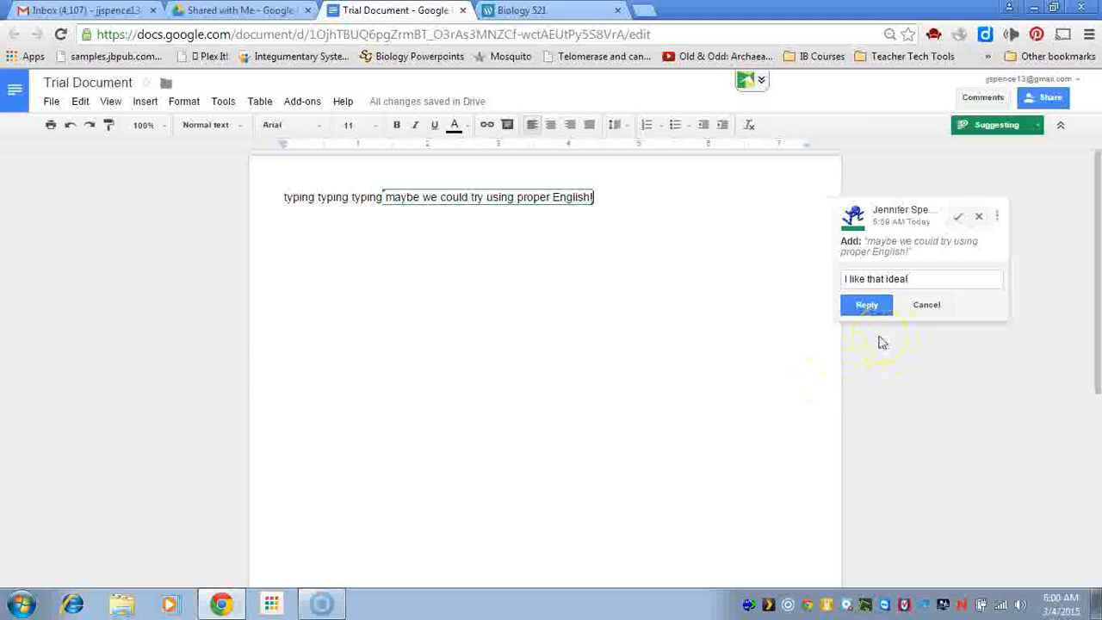
click(869, 308)
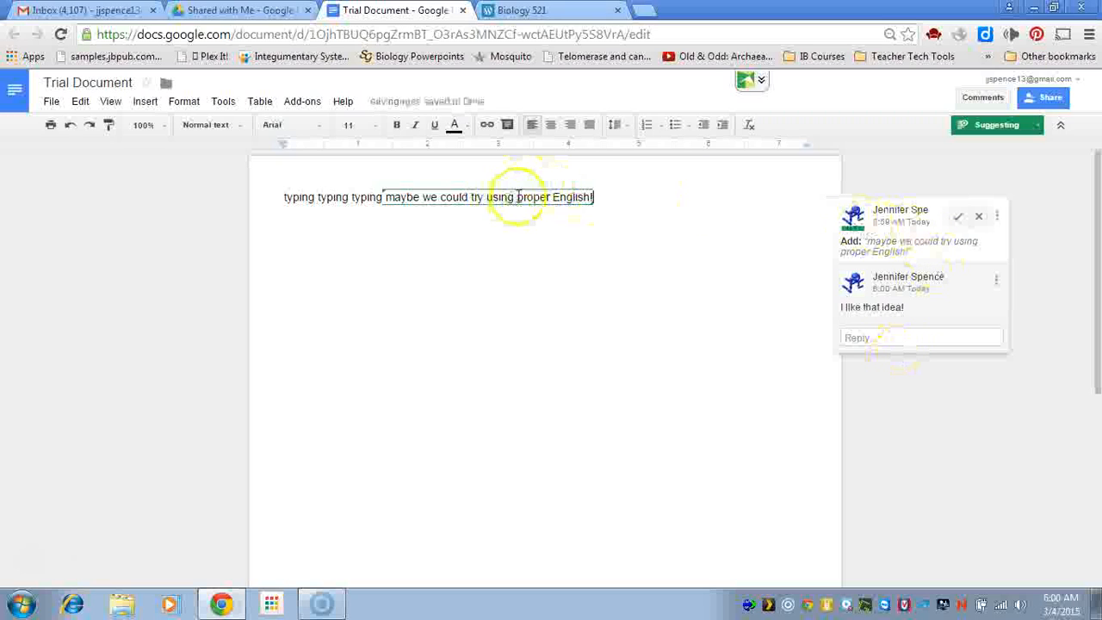
Suggest deleting the added English sentence, then switch the document back to Editing mode
click(958, 219)
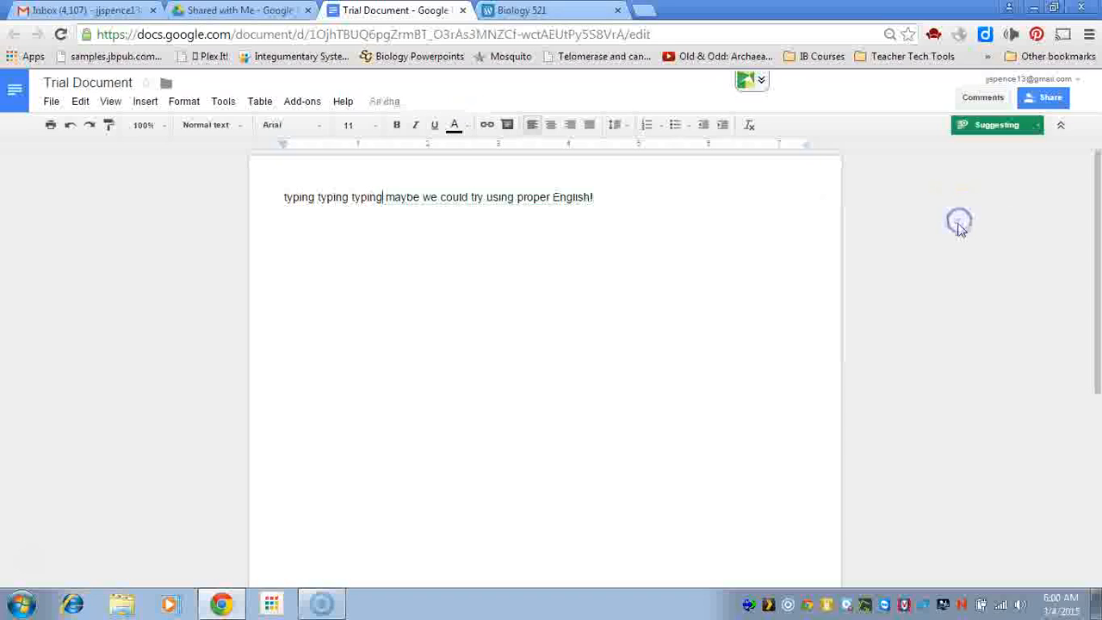
click(607, 200)
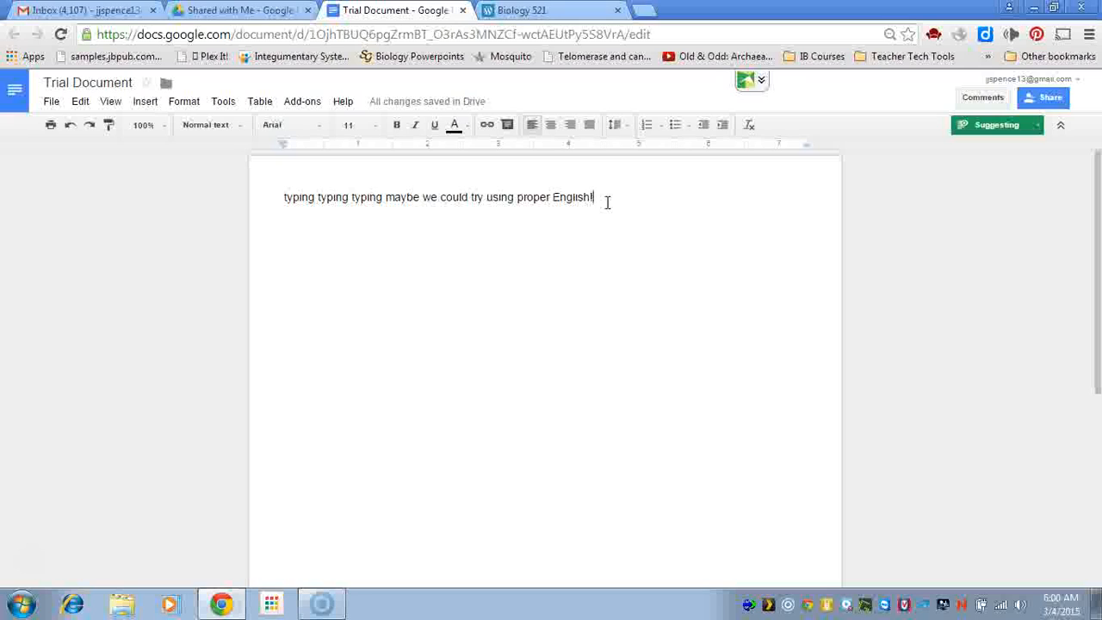
key(BackSpace)
key(BackSpace)
key(BackSpace)
key(BackSpace)
key(BackSpace)
key(BackSpace)
key(BackSpace)
key(BackSpace)
key(BackSpace)
key(BackSpace)
key(BackSpace)
key(BackSpace)
key(BackSpace)
key(BackSpace)
key(BackSpace)
key(BackSpace)
key(BackSpace)
key(BackSpace)
key(BackSpace)
key(BackSpace)
key(BackSpace)
key(BackSpace)
key(BackSpace)
key(BackSpace)
key(BackSpace)
key(BackSpace)
key(BackSpace)
key(BackSpace)
key(BackSpace)
key(BackSpace)
key(BackSpace)
key(BackSpace)
key(BackSpace)
key(BackSpace)
key(BackSpace)
key(BackSpace)
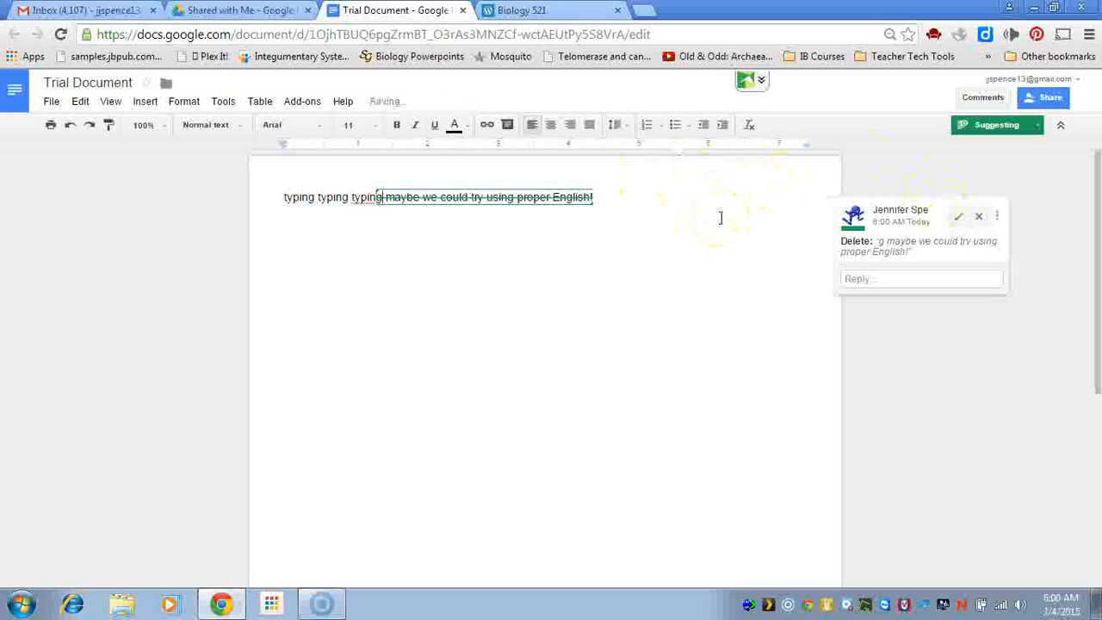
click(998, 130)
click(966, 164)
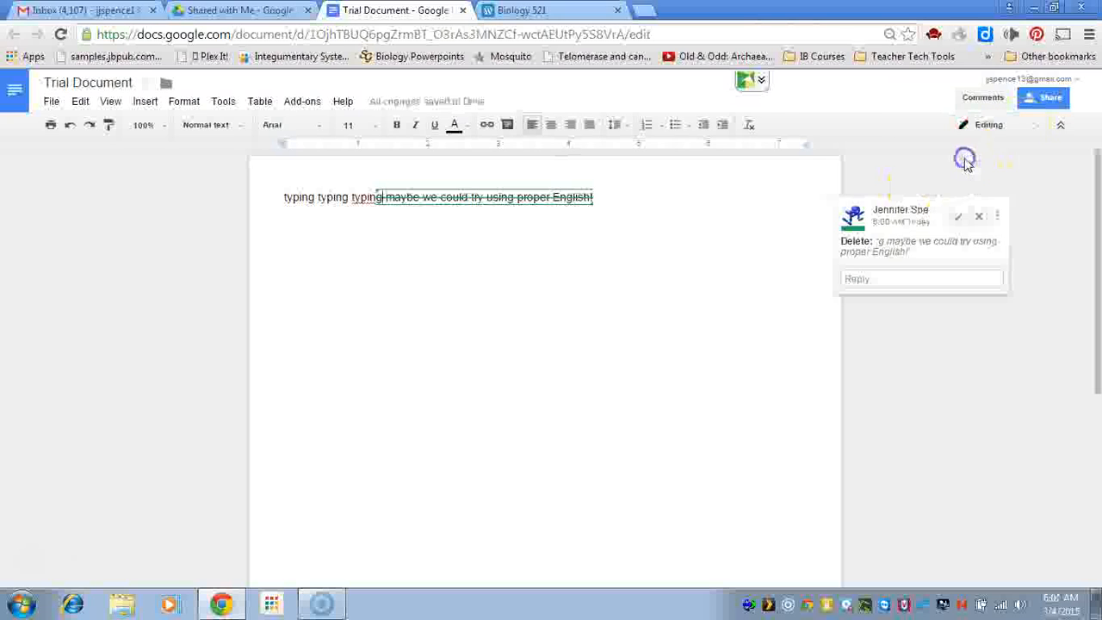
Reject the deletion suggestion, delete the sentence directly, and start a new empty line
click(611, 197)
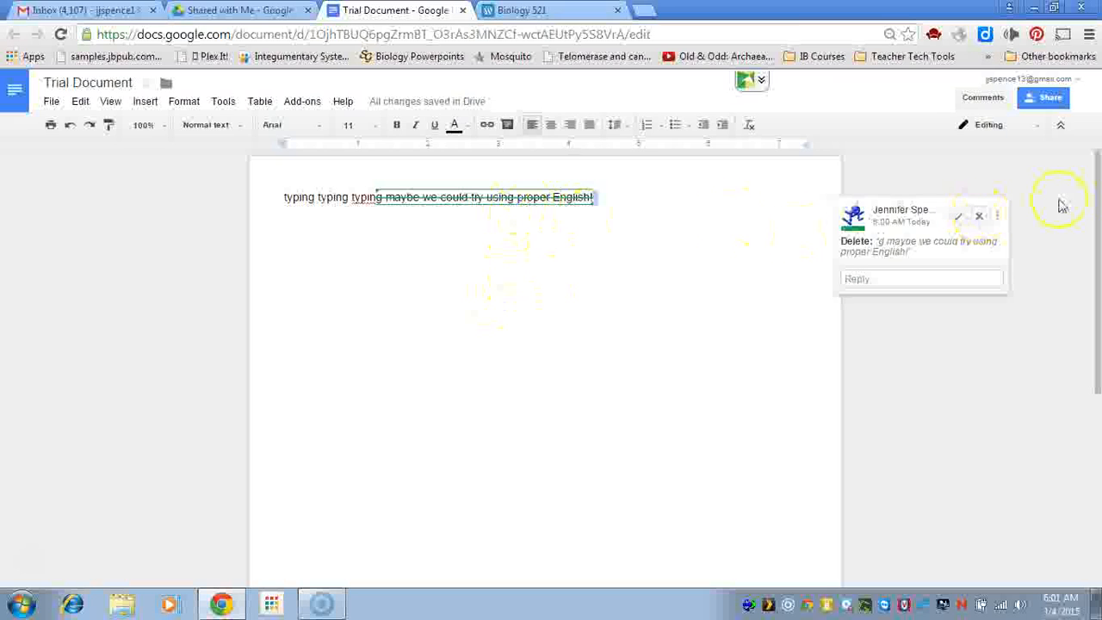
click(979, 219)
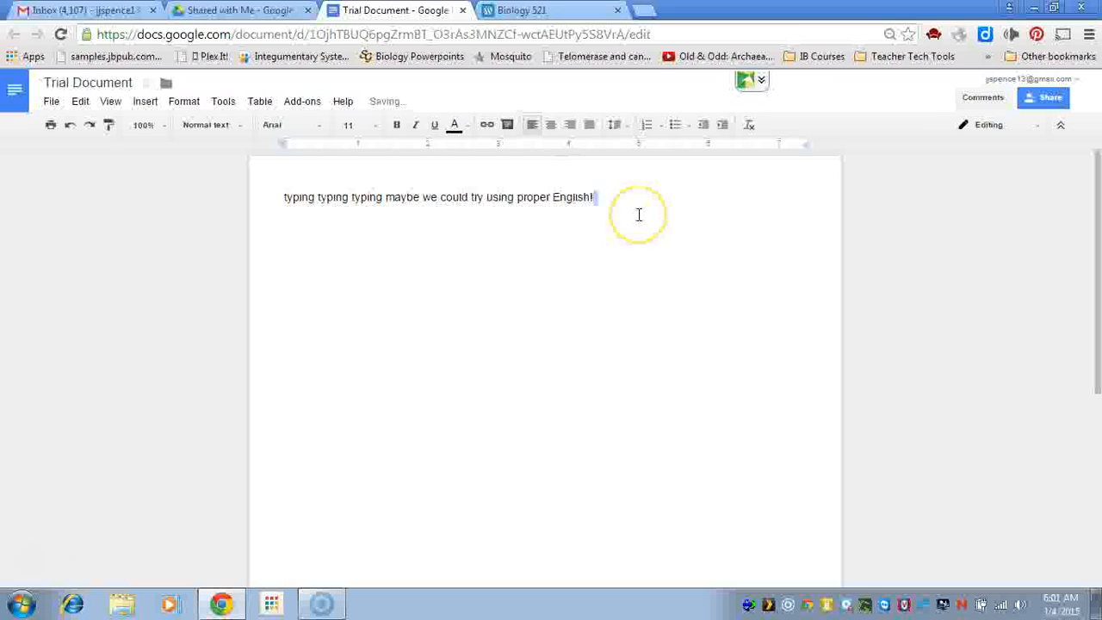
key(shift+Left)
key(shift+Left)
key(shift+Left)
key(shift+Left)
key(shift+Left)
key(shift+Left)
key(shift+Left)
key(shift+Left)
key(shift+Left)
key(shift+Left)
key(shift+Left)
key(shift+Left)
key(shift+Left)
key(shift+Left)
key(shift+Left)
key(shift+Left)
key(shift+Left)
key(shift+Left)
key(shift+Left)
key(shift+Left)
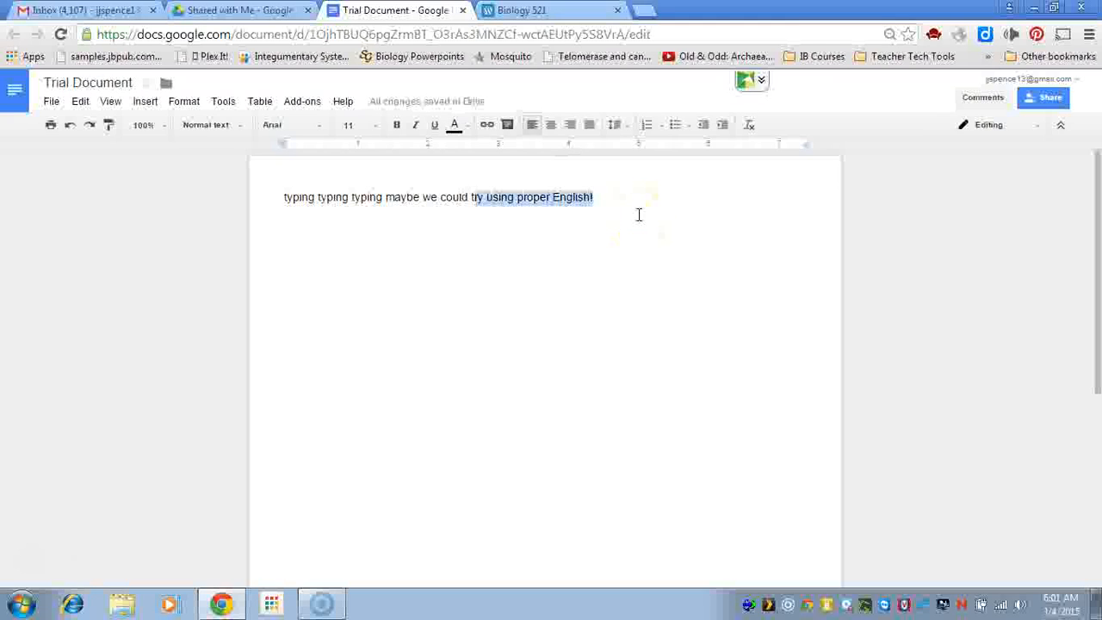
key(BackSpace)
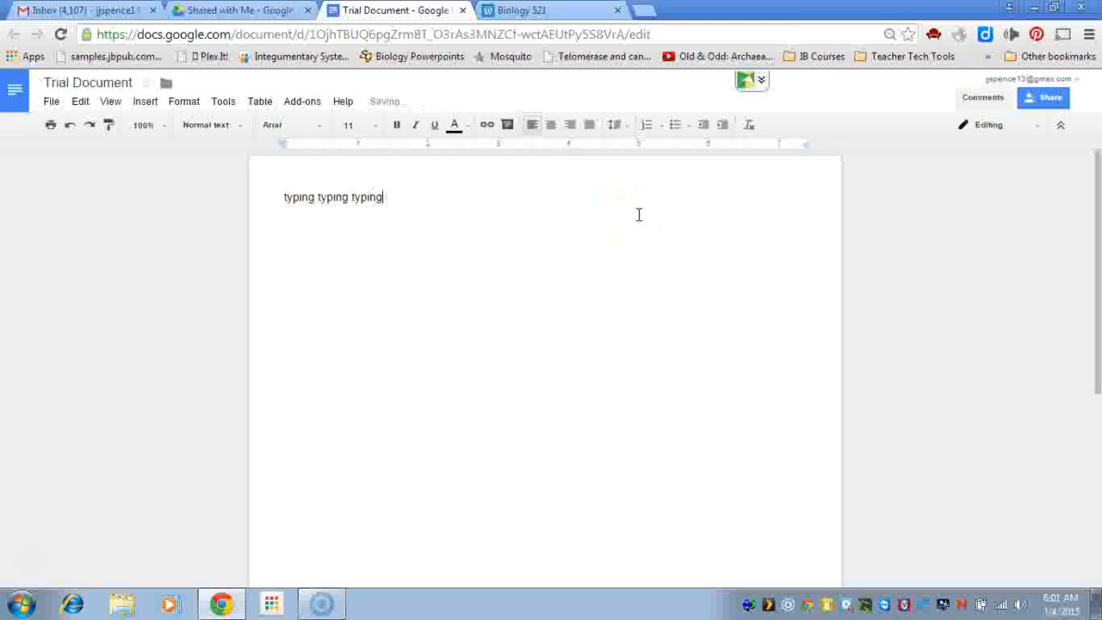
key(Return)
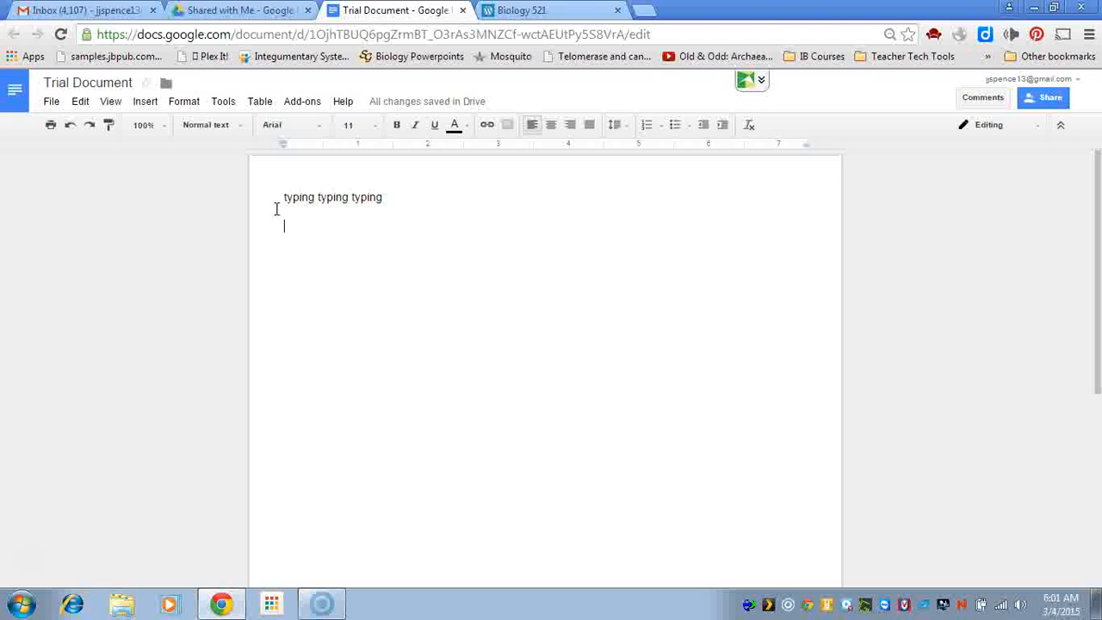
Insert a new equation beginning with 'length ='
click(146, 103)
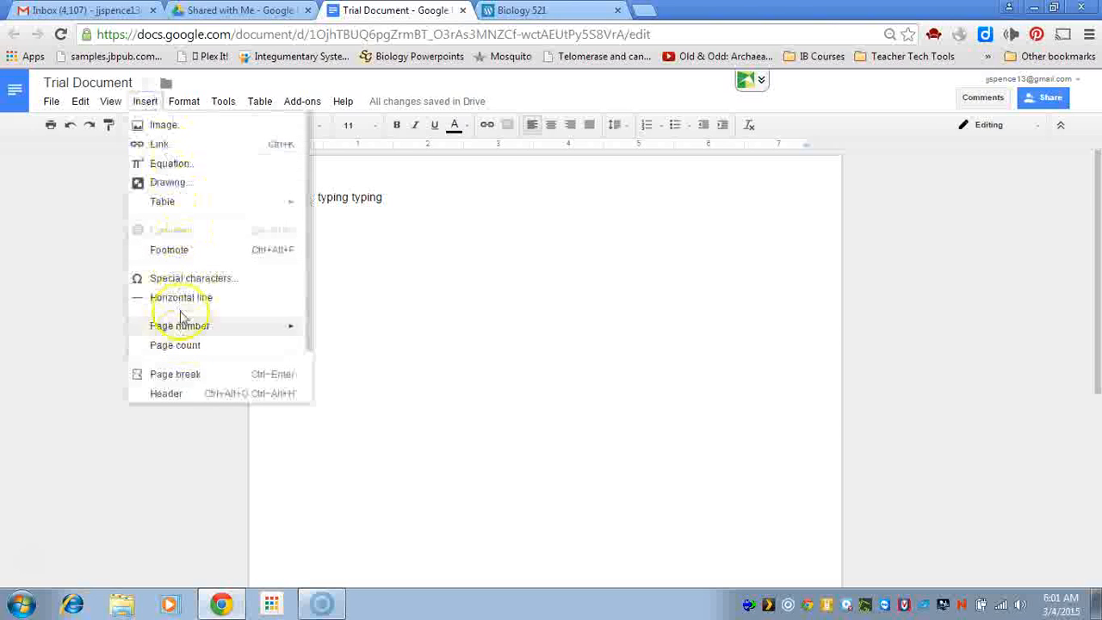
click(212, 164)
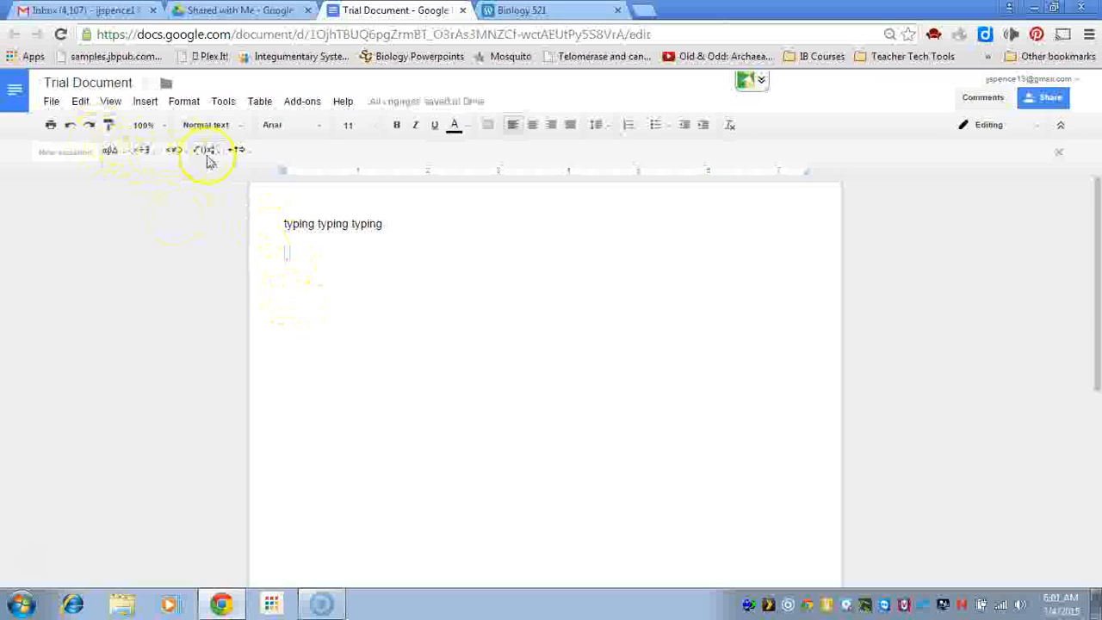
text(lengt)
text(h-)
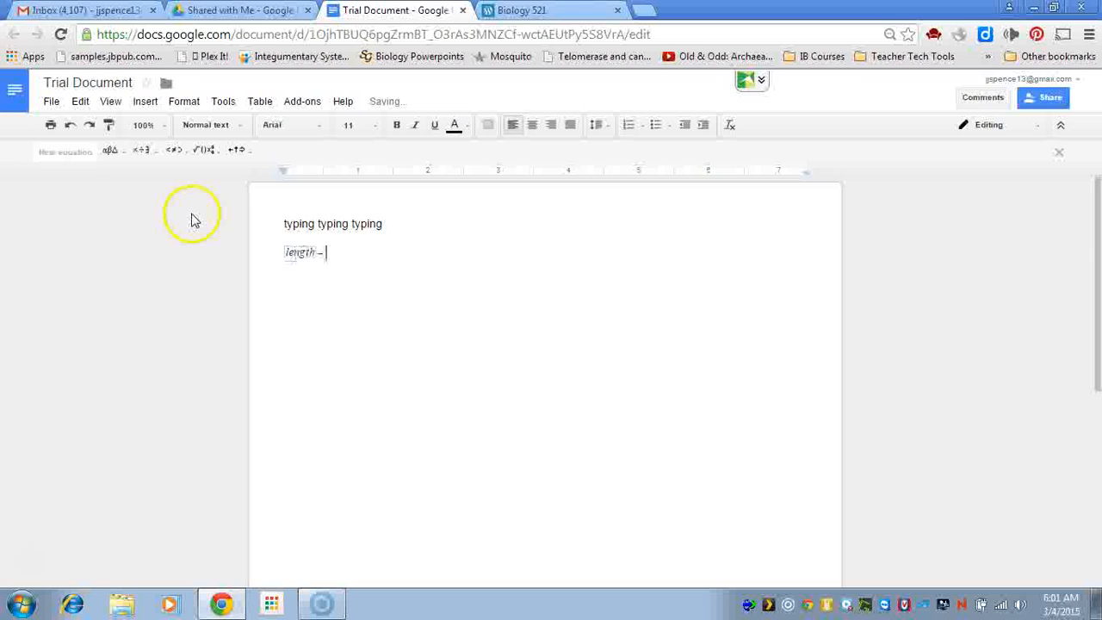
key(BackSpace)
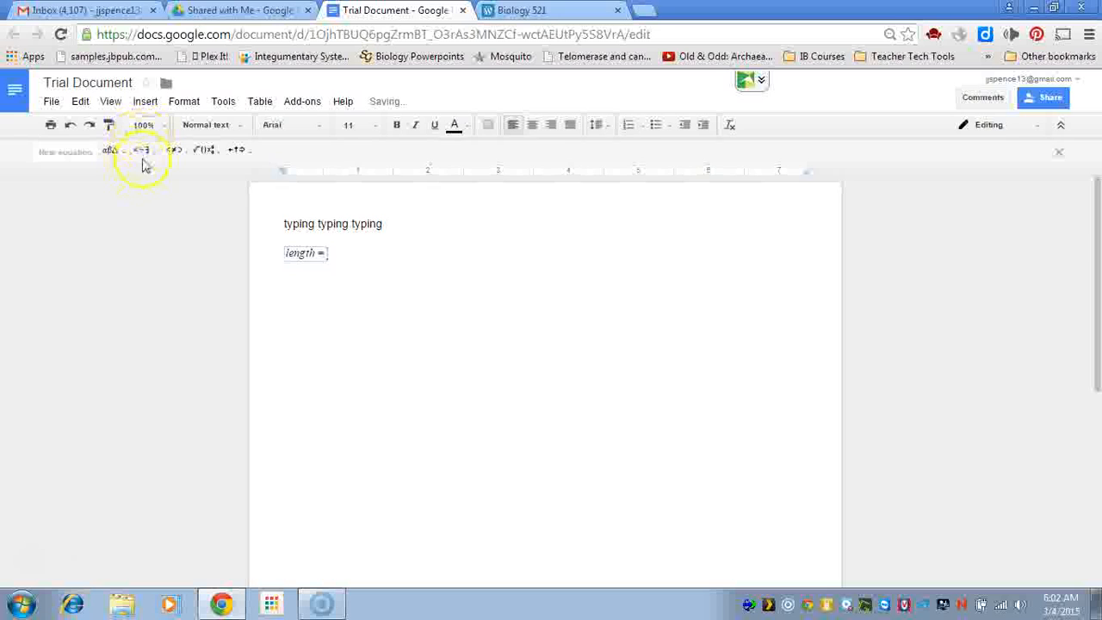
Add a fraction whose numerator reads 'high power field diameter'
click(205, 152)
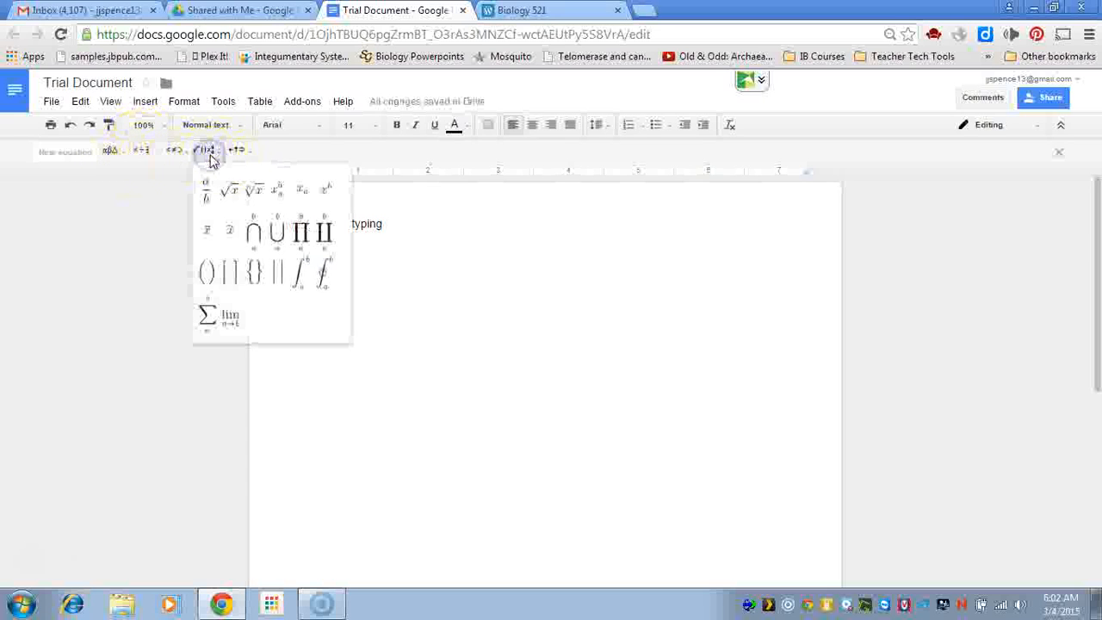
click(207, 191)
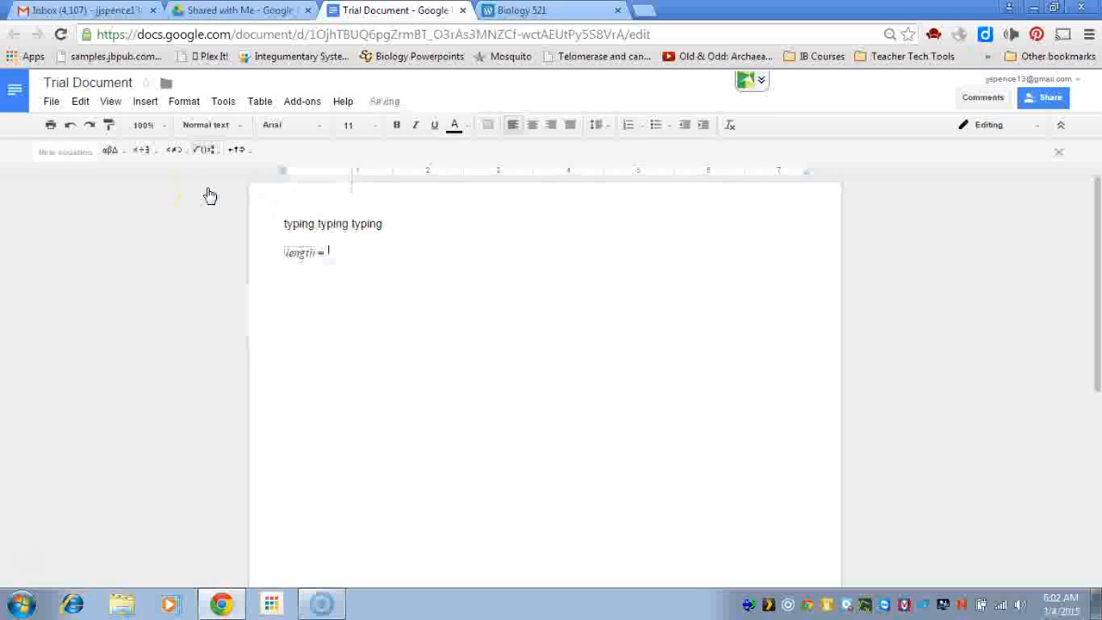
text(fi)
key(BackSpace)
key(BackSpace)
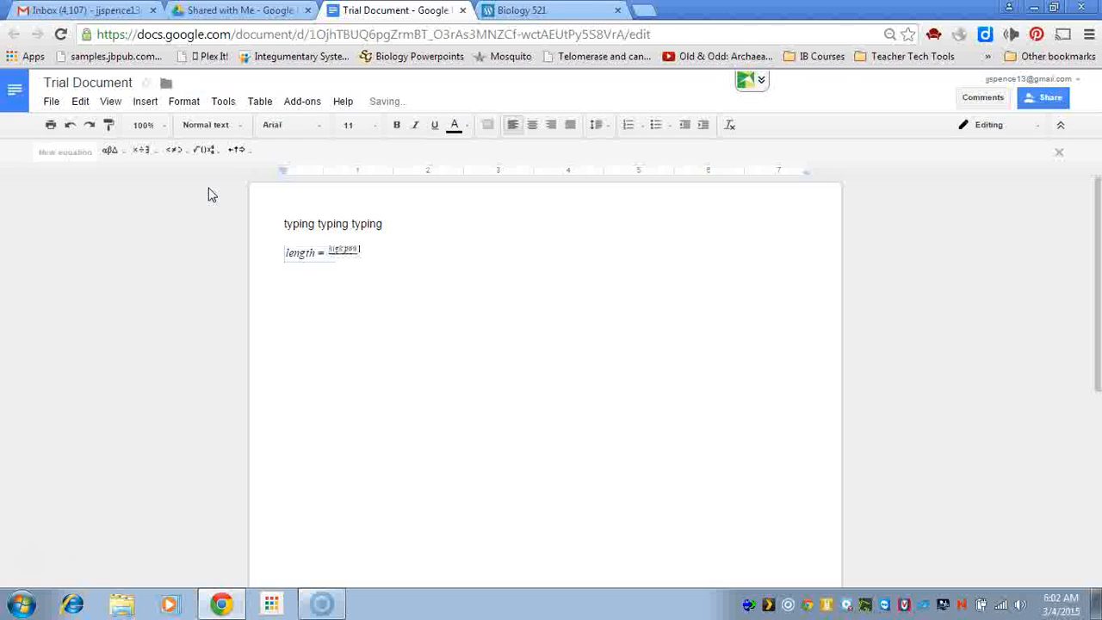
text(high power field diameter)
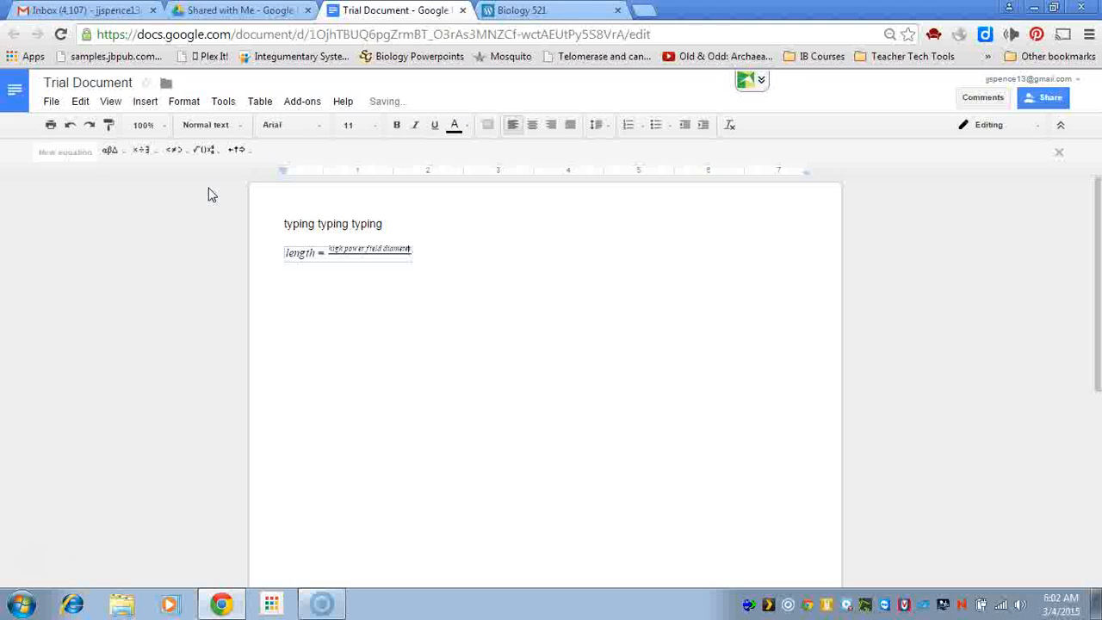
key(Down)
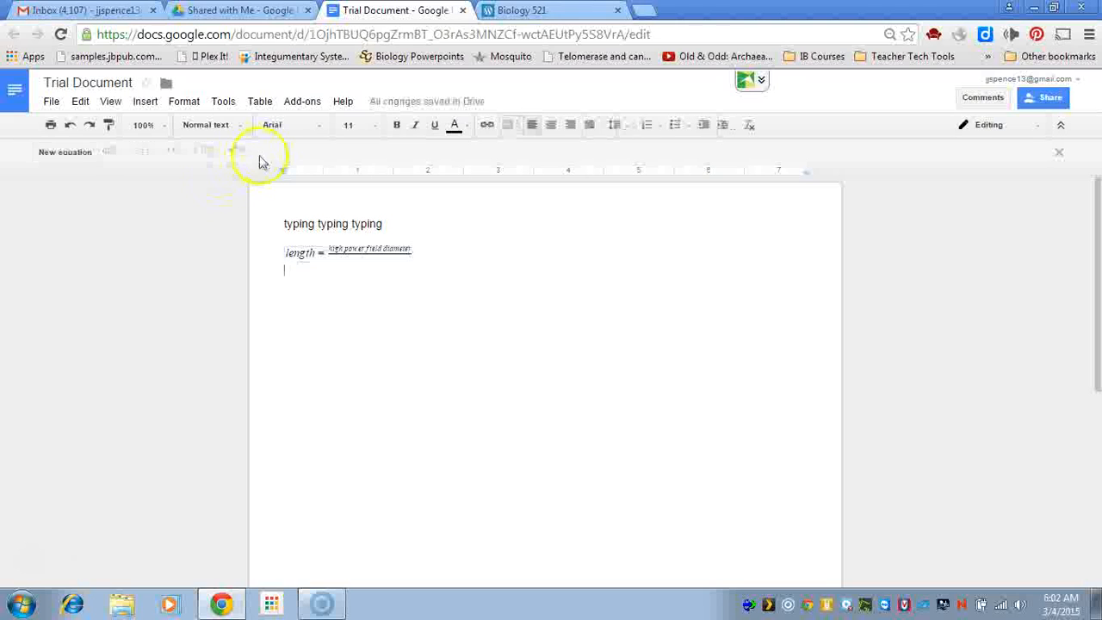
Fill the denominator with '# cells that fit lengthwise', then add '=' and a second fraction starting 450
click(377, 255)
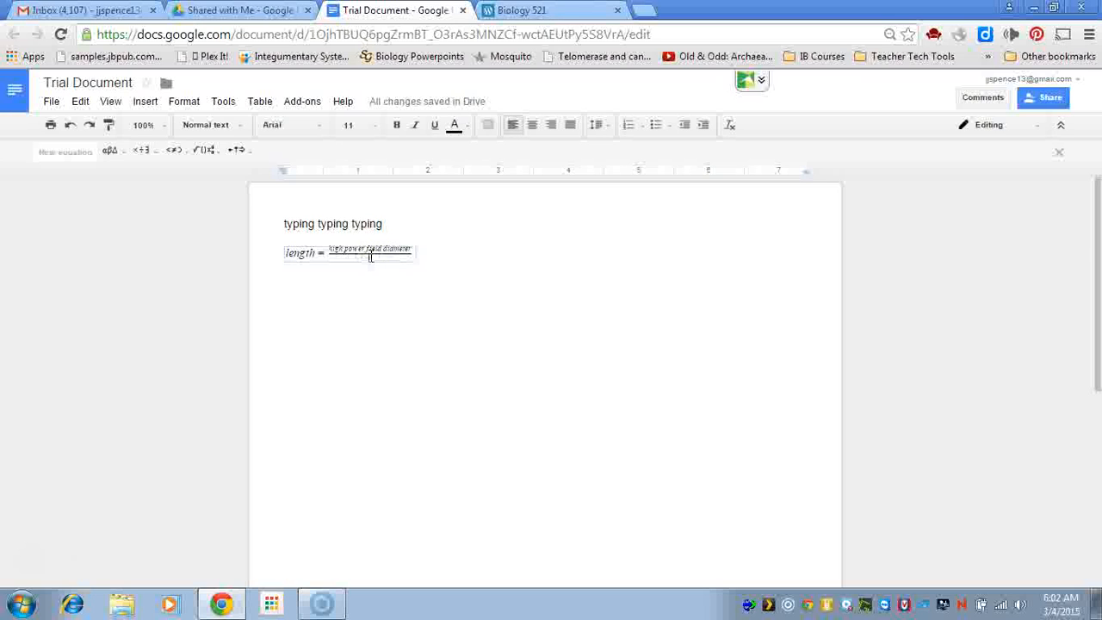
text(#)
text( cells that fit)
text( for length)
text(wise)
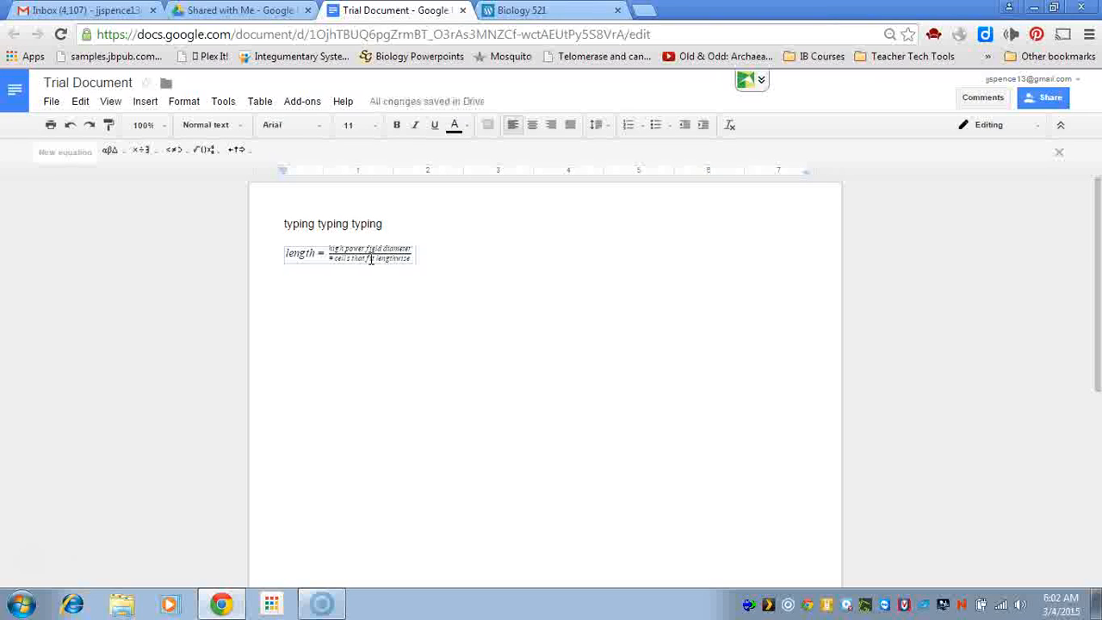
text(=)
click(207, 152)
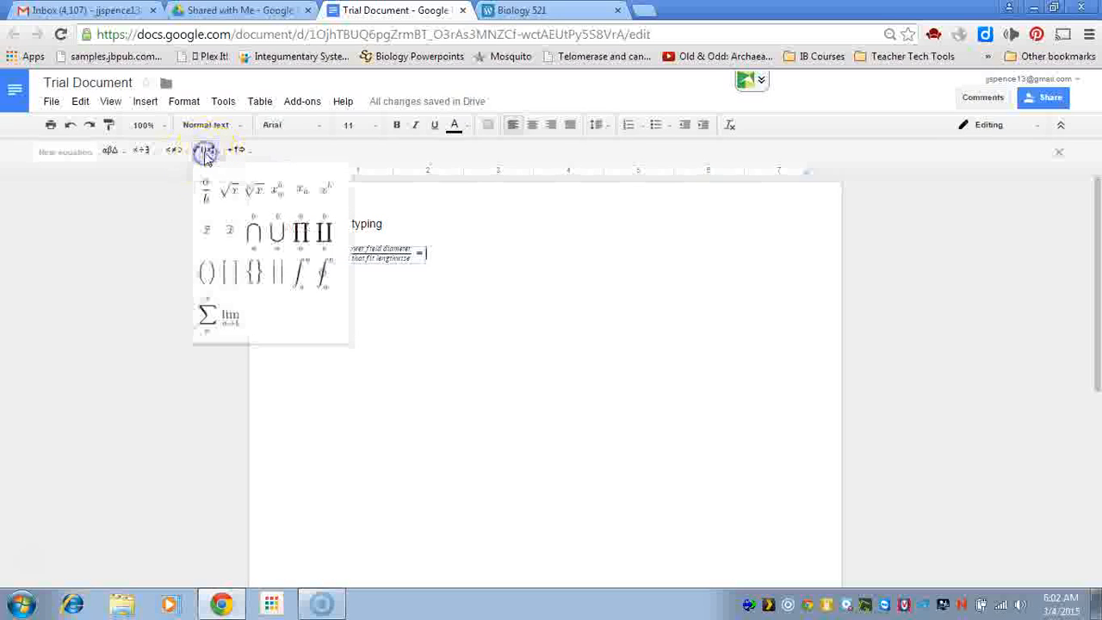
click(207, 189)
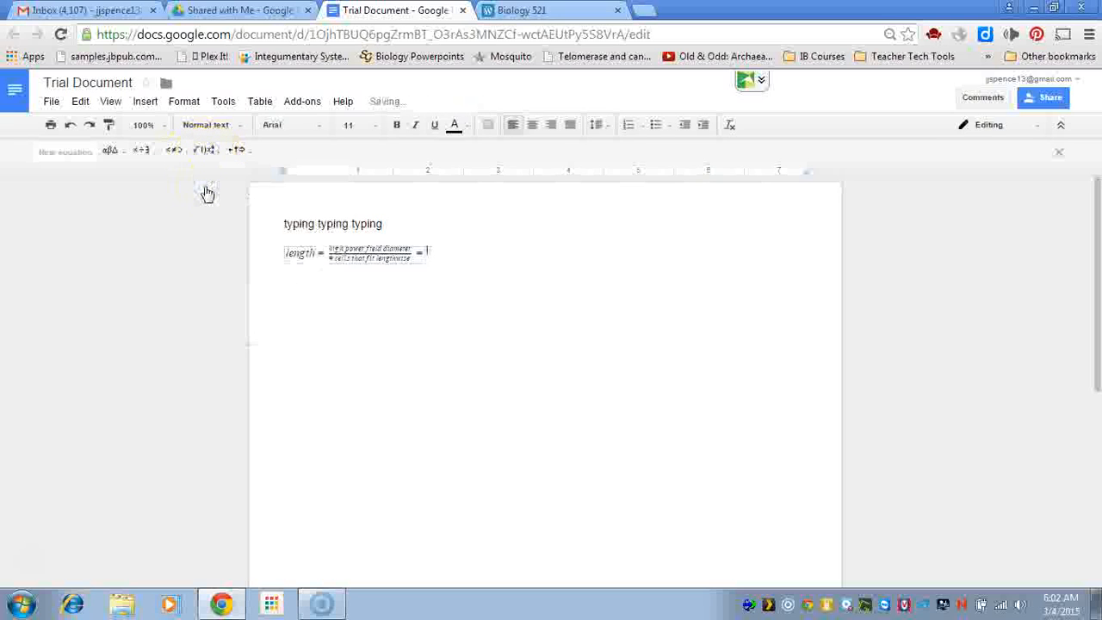
text(450)
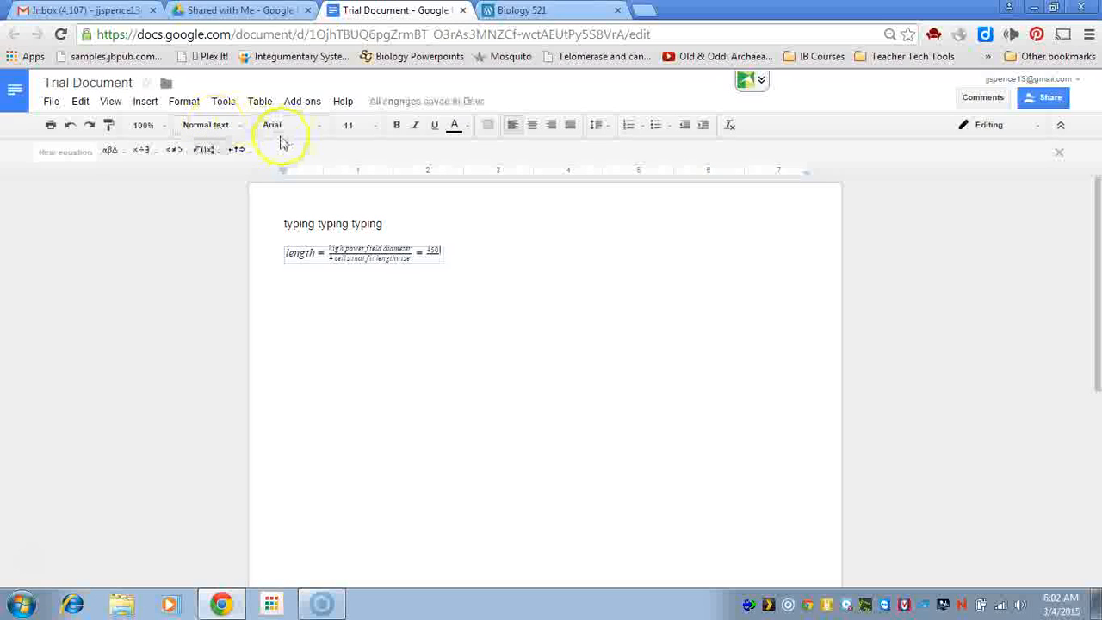
Add the micro symbol μ after 450 in the second fraction's numerator
click(122, 160)
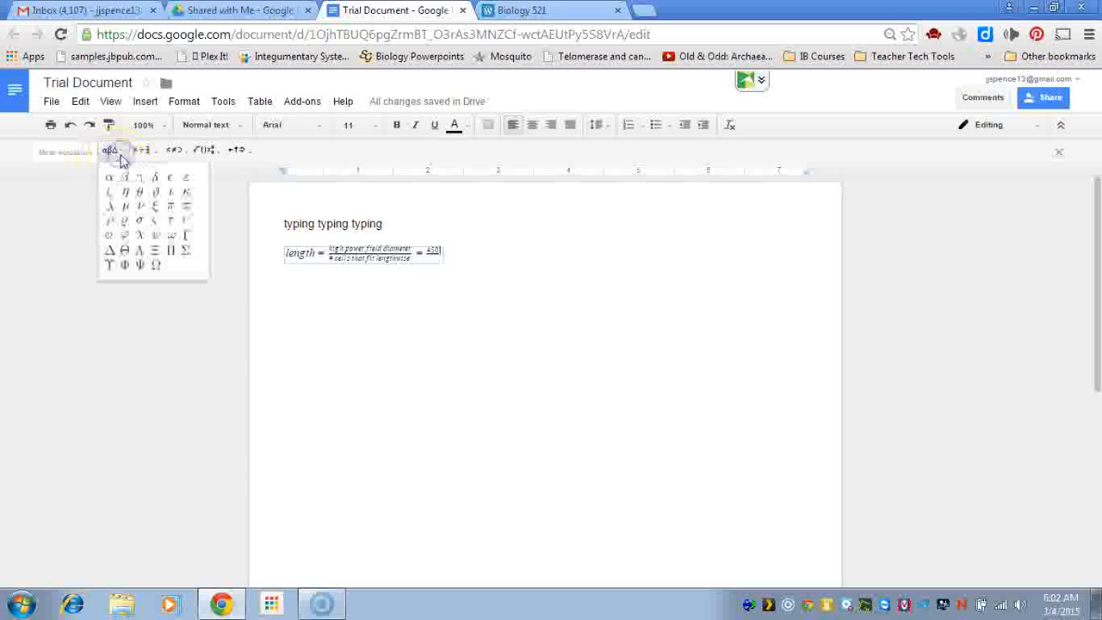
click(126, 215)
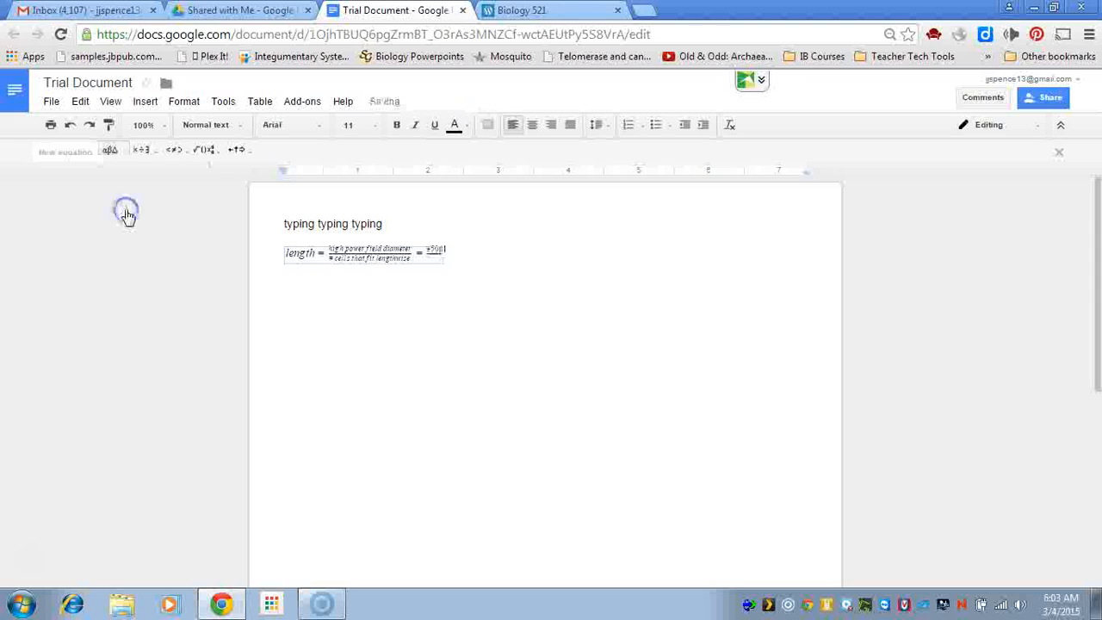
click(285, 250)
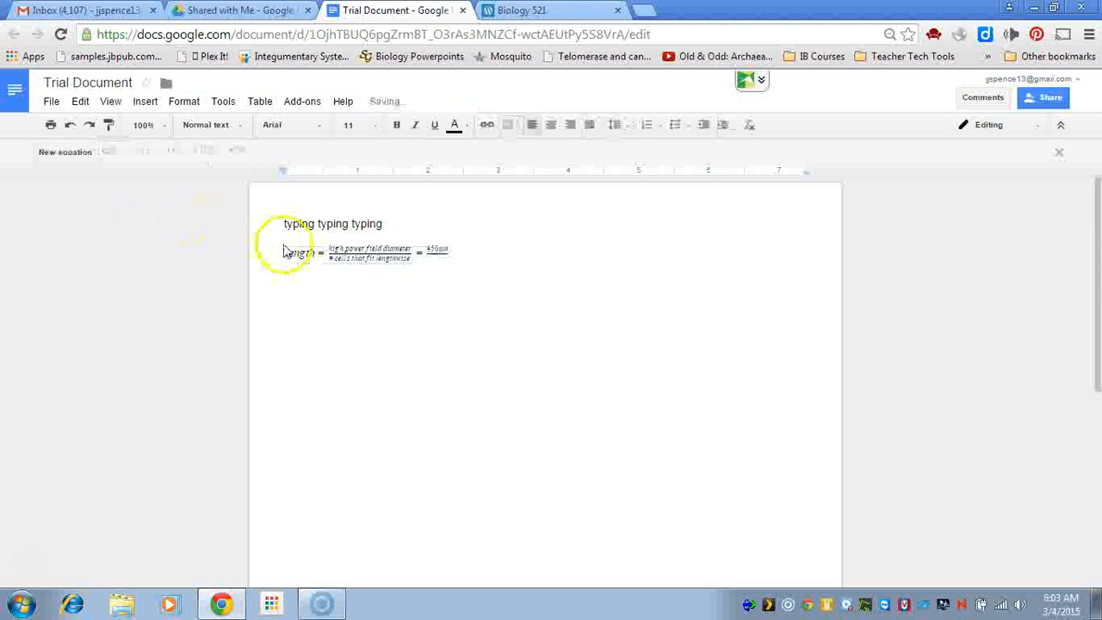
click(434, 250)
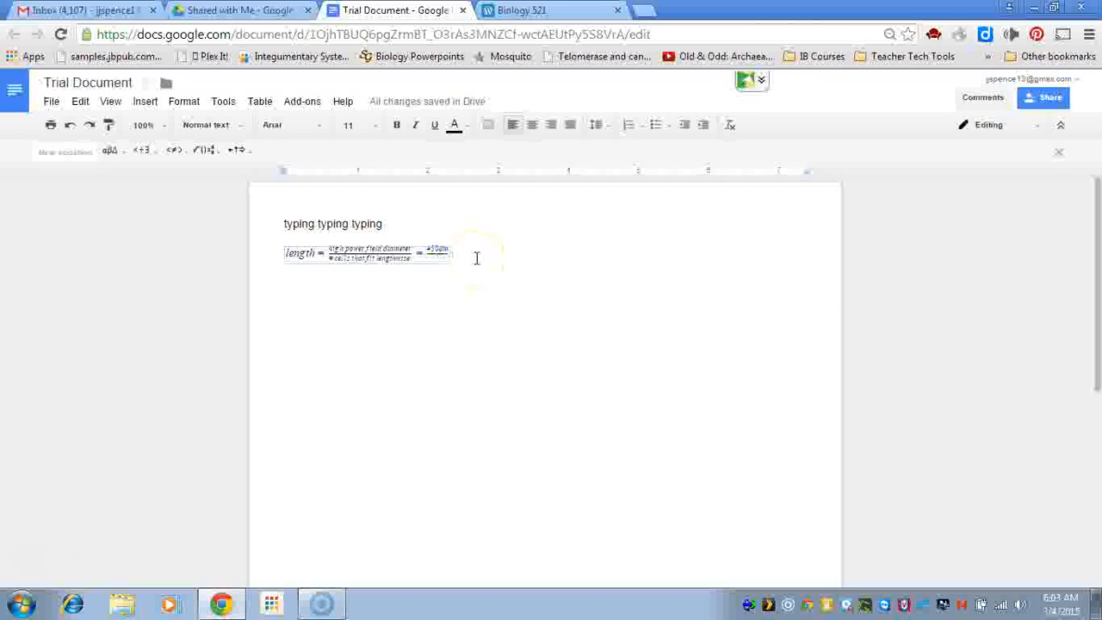
Enter 10 as the denominator and end the equation with '= 45μm'
text(10 )
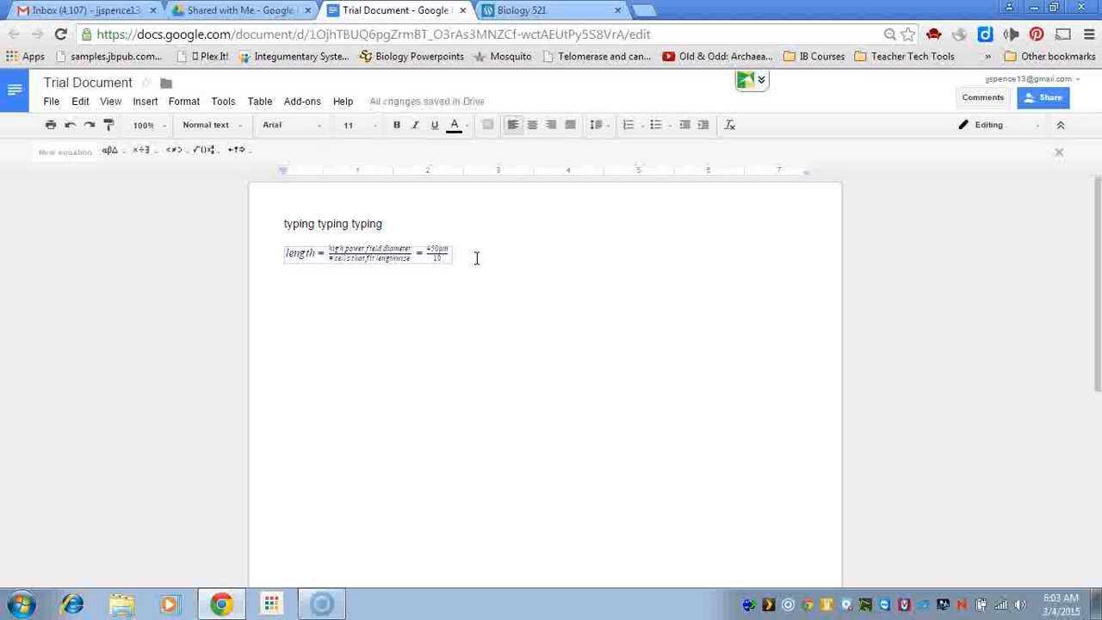
text(= )
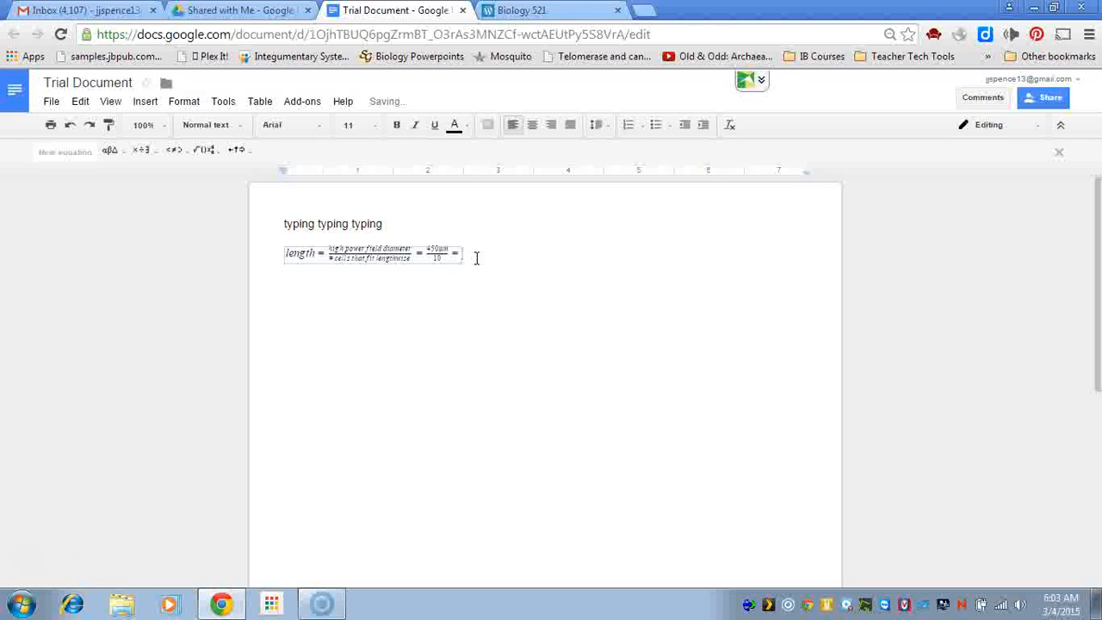
text(45)
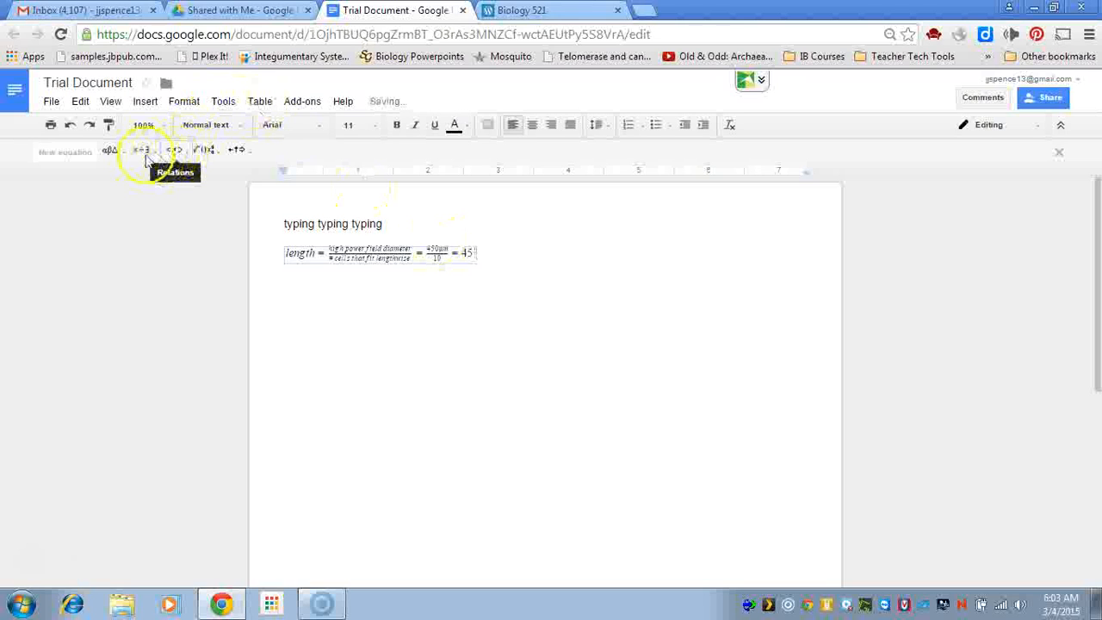
click(112, 151)
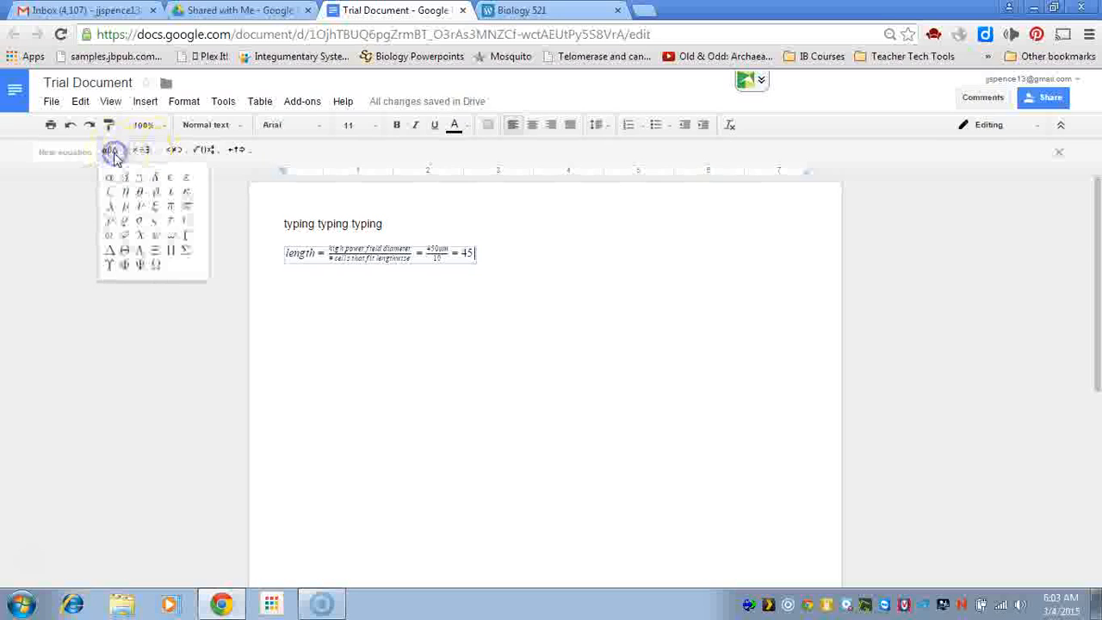
click(125, 207)
text(m)
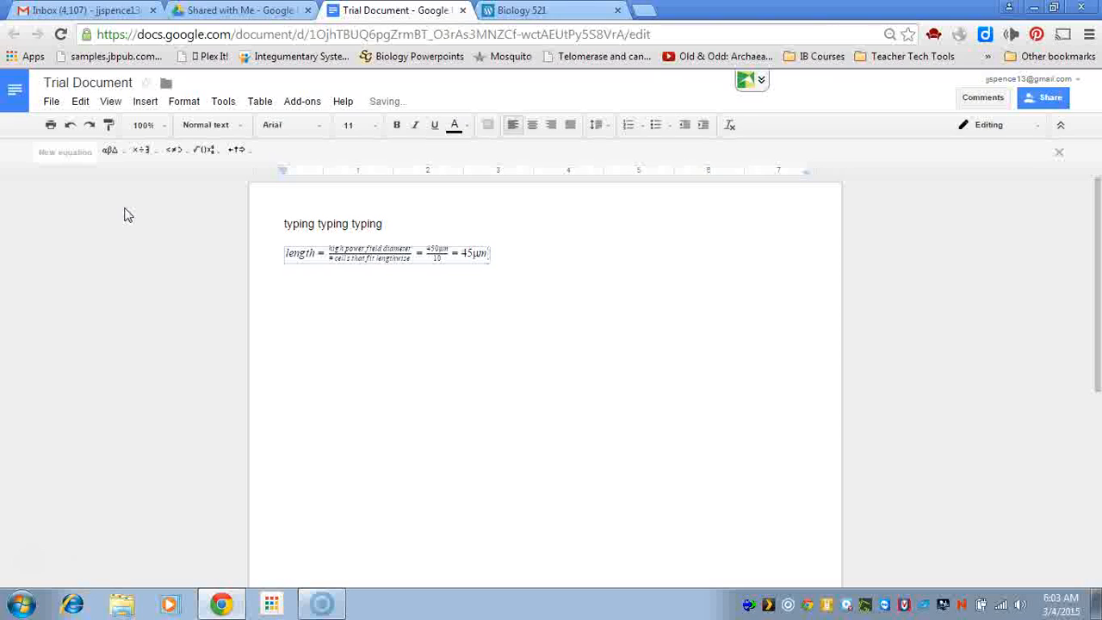
key(Right)
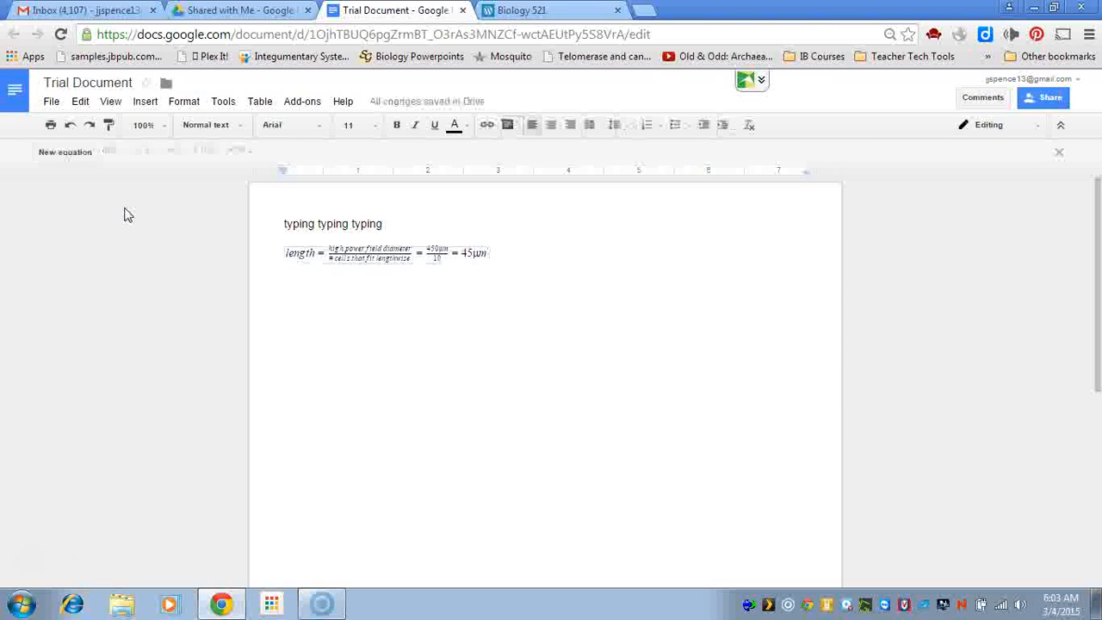
key(Return)
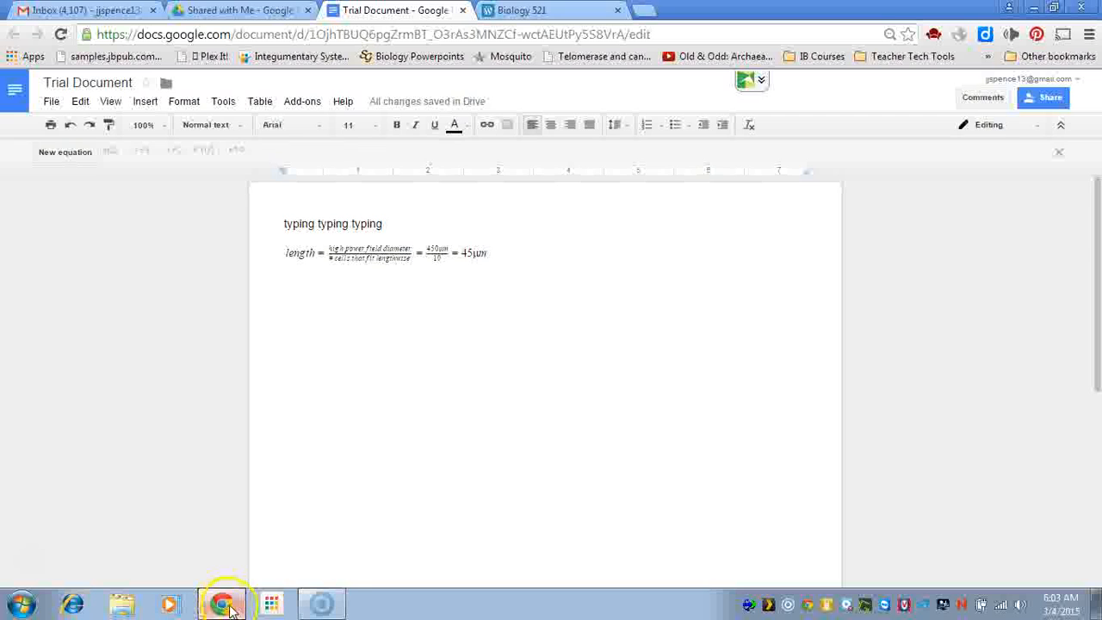
mouse_move(230, 608)
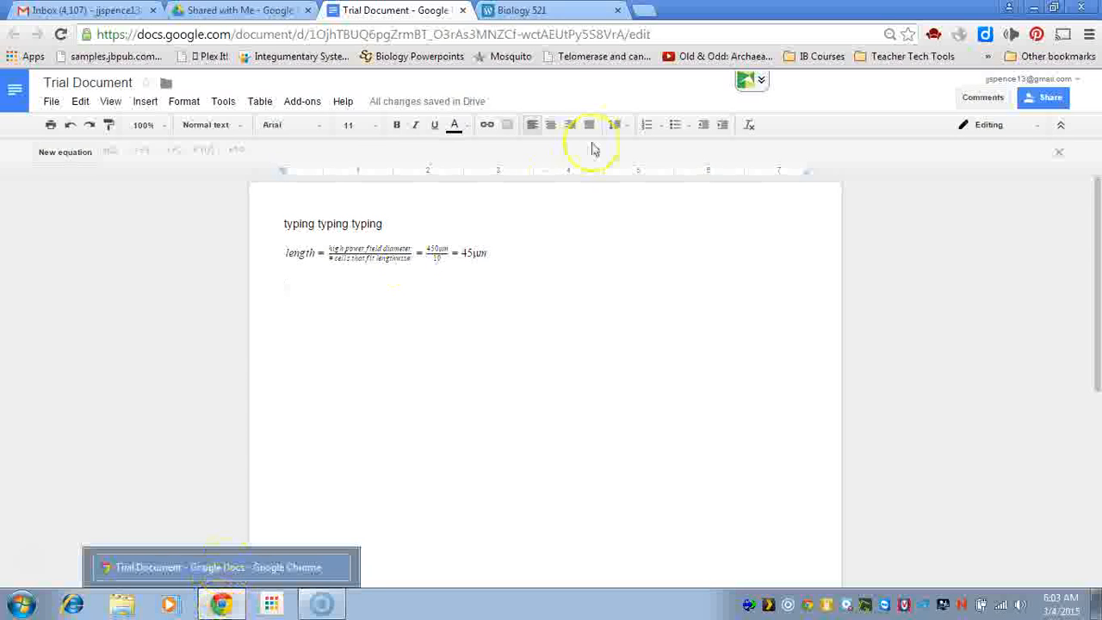
Browse Google Images results for 'proper biological drawing', then return to the Biology 521 tab
click(581, 11)
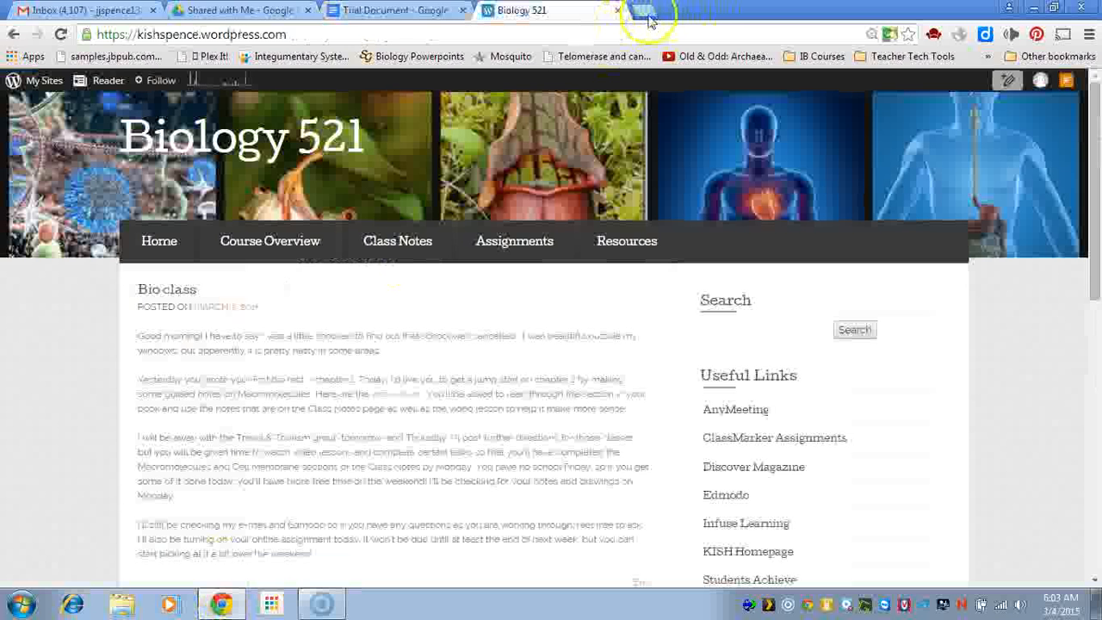
click(646, 12)
text(proper bio)
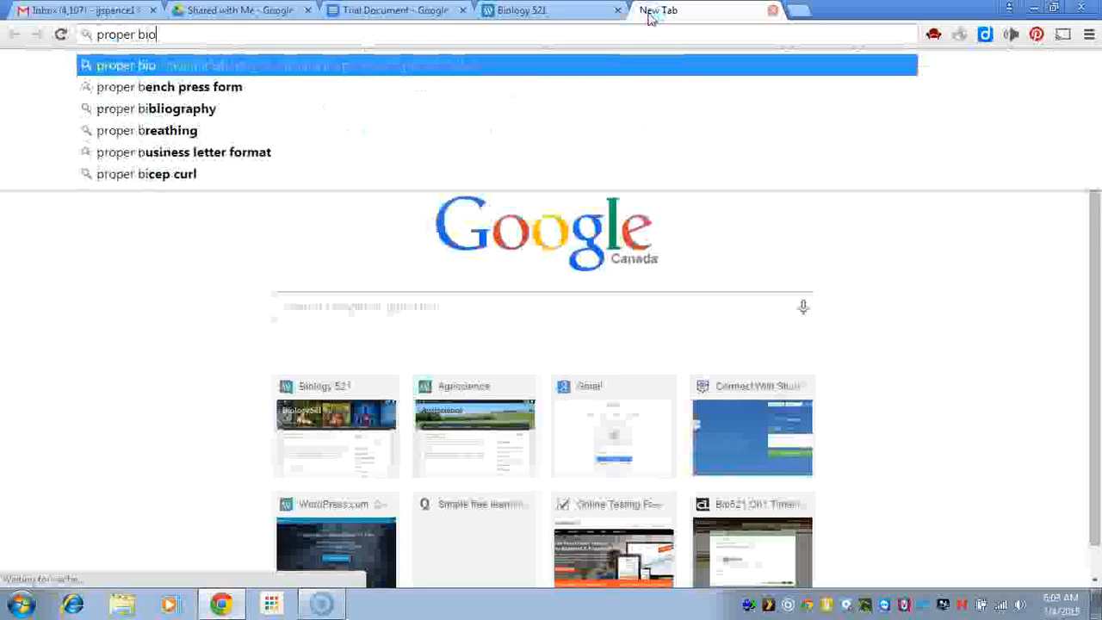
text(logical drawing)
key(Return)
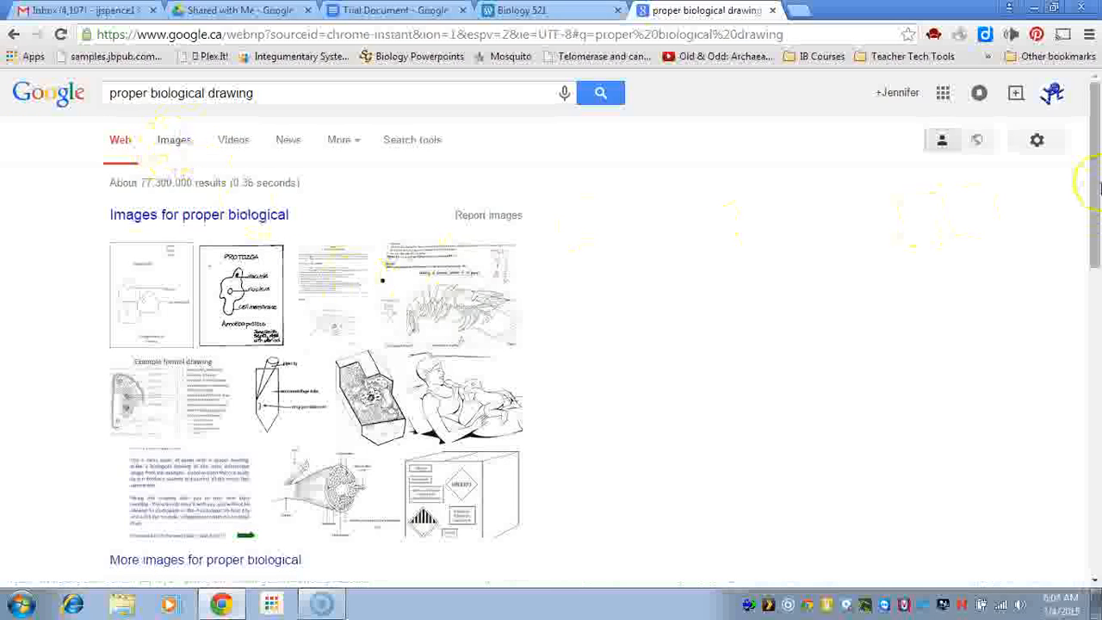
mouse_move(1093, 181)
mouse_down()
mouse_move(1089, 267)
mouse_move(1096, 160)
mouse_up()
click(173, 145)
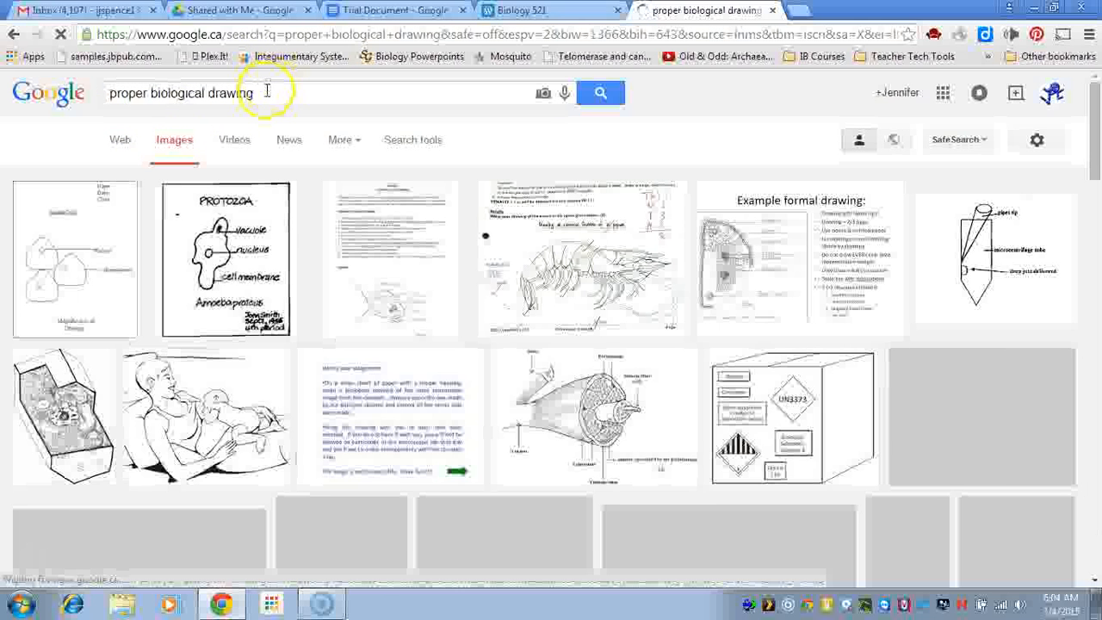
mouse_move(1096, 102)
mouse_down()
mouse_move(1096, 162)
mouse_move(1095, 87)
mouse_up()
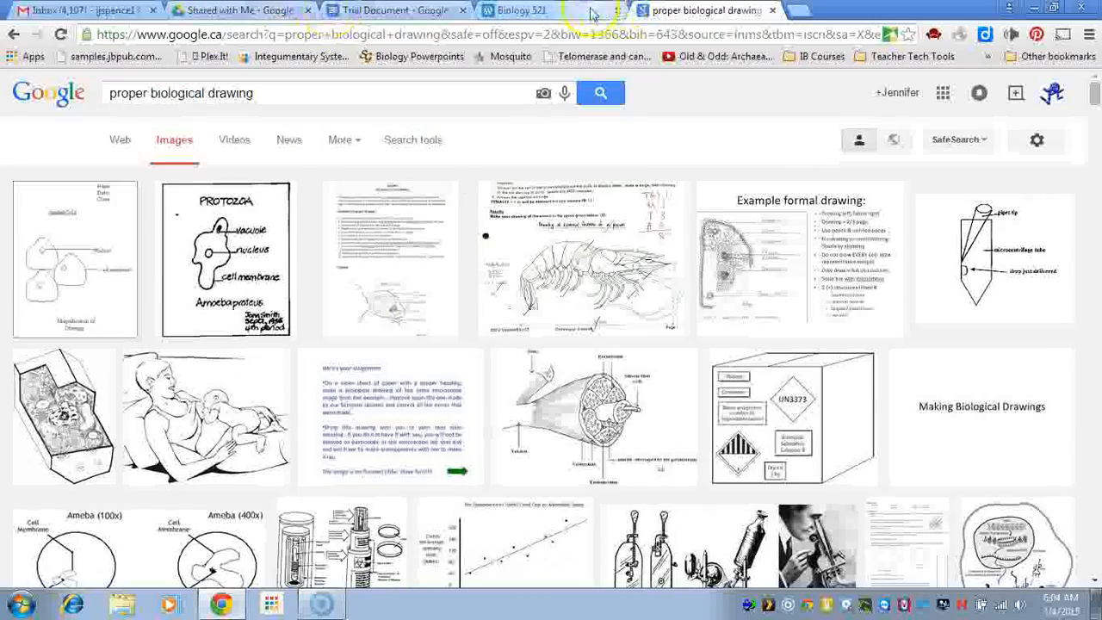
click(521, 11)
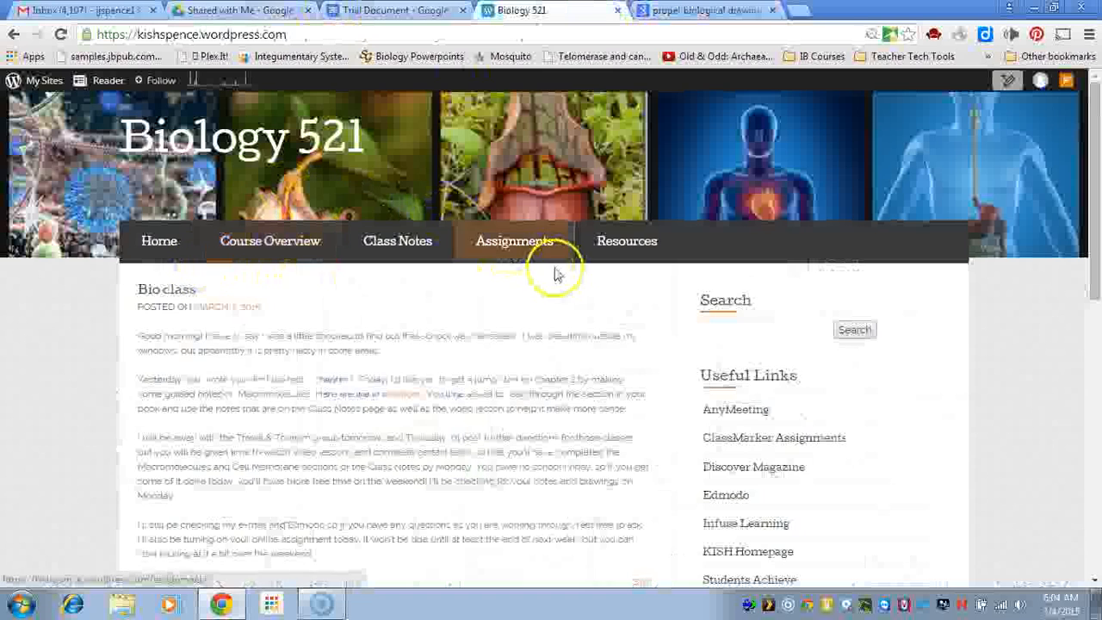
Open lab-format.pdf from the Resources page and scroll down to the Diagrams rules
click(625, 242)
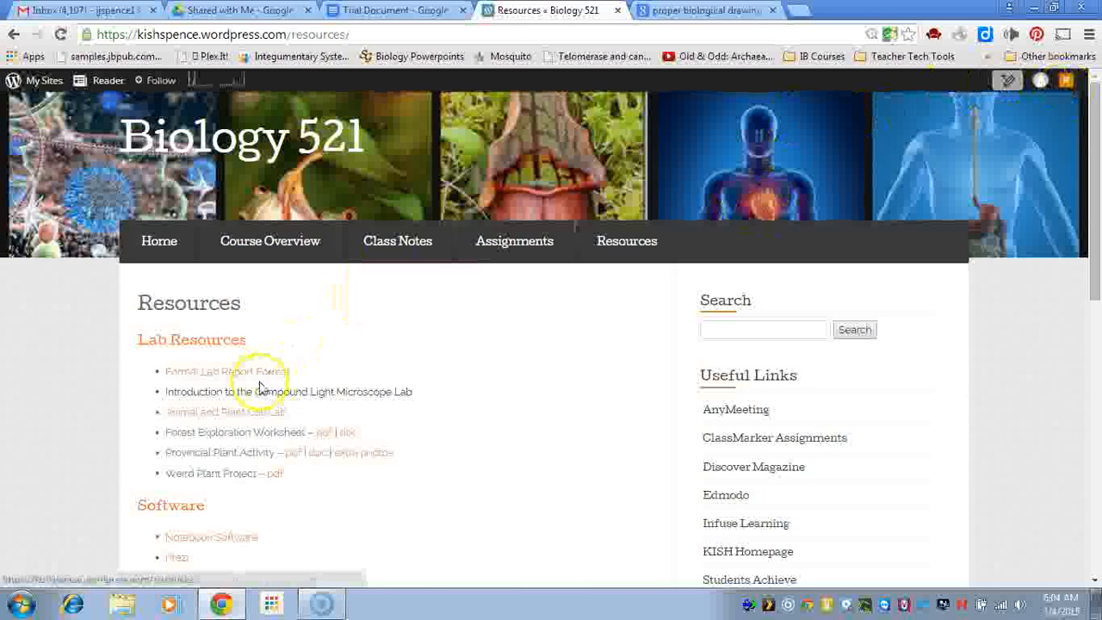
click(263, 377)
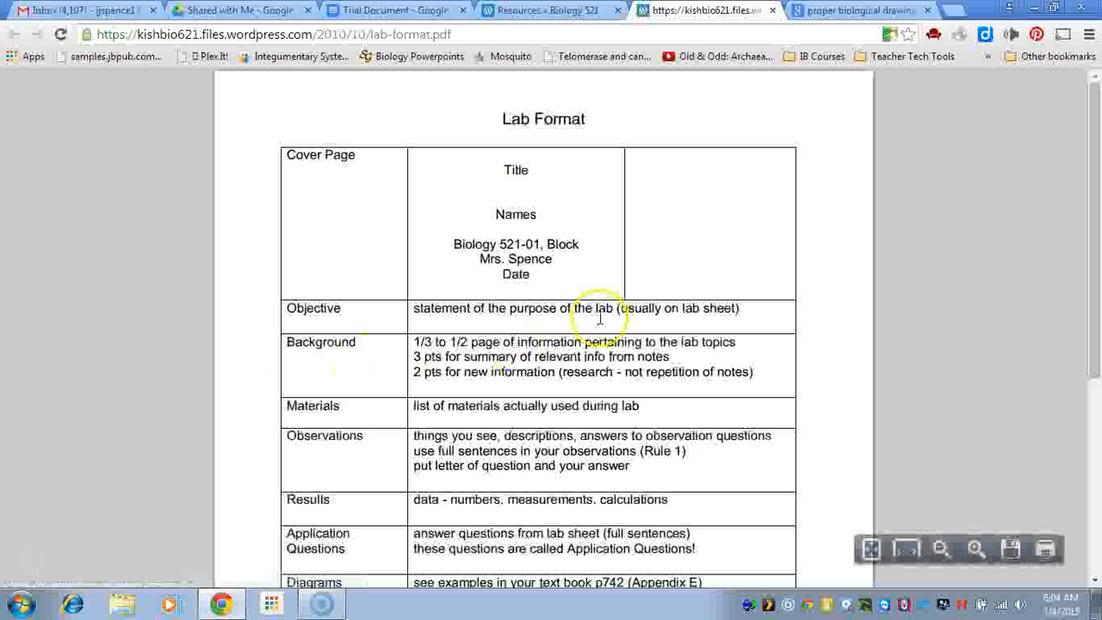
drag(1098, 119, 1088, 168)
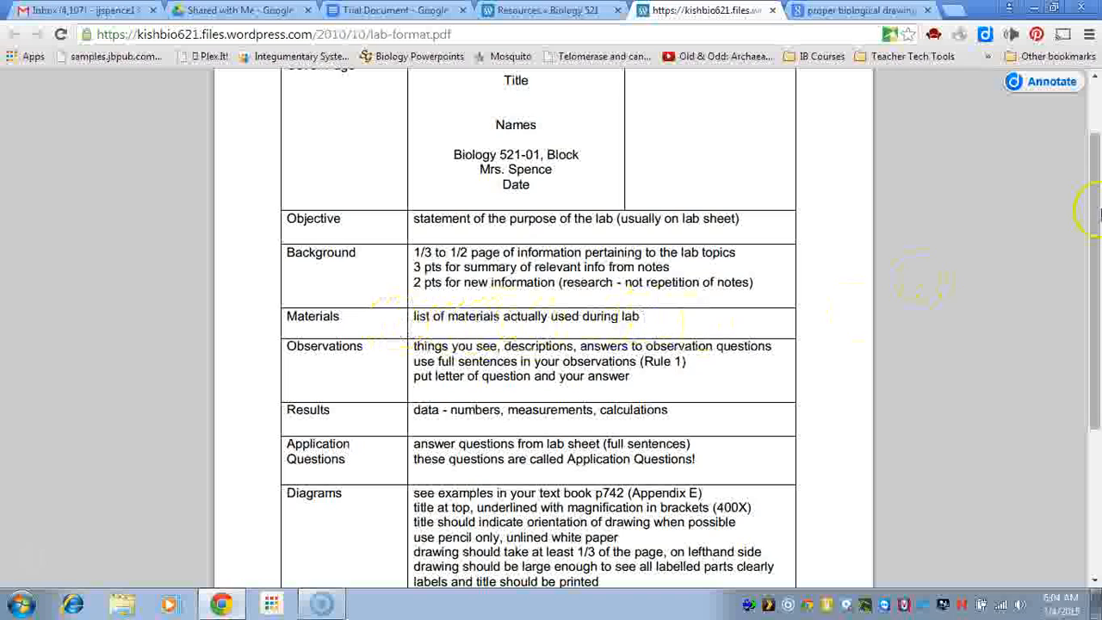
drag(1092, 209, 1091, 267)
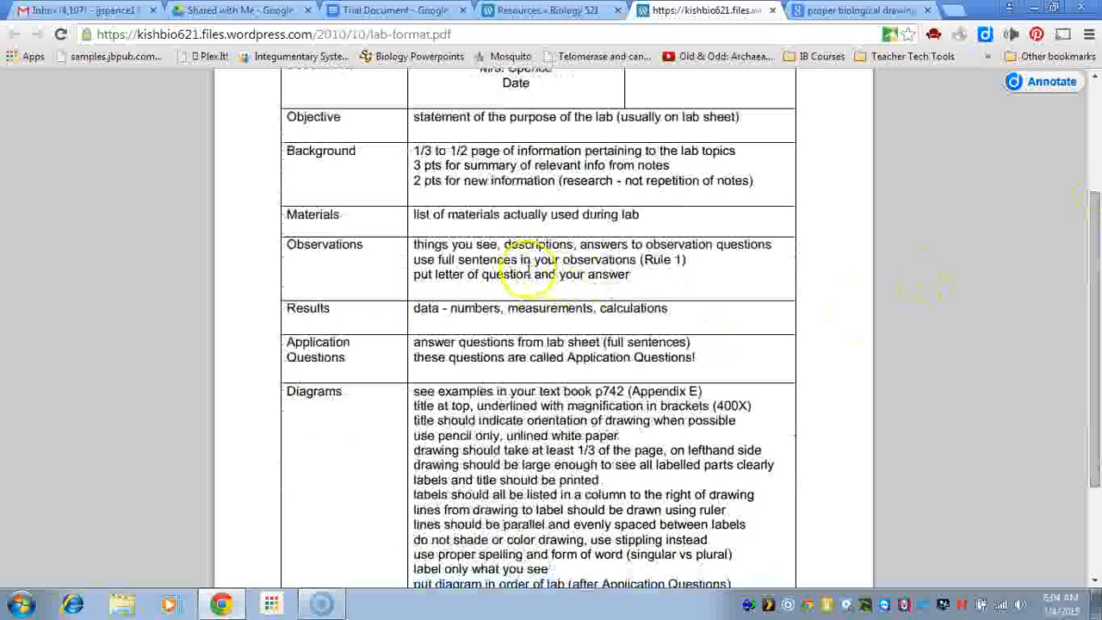